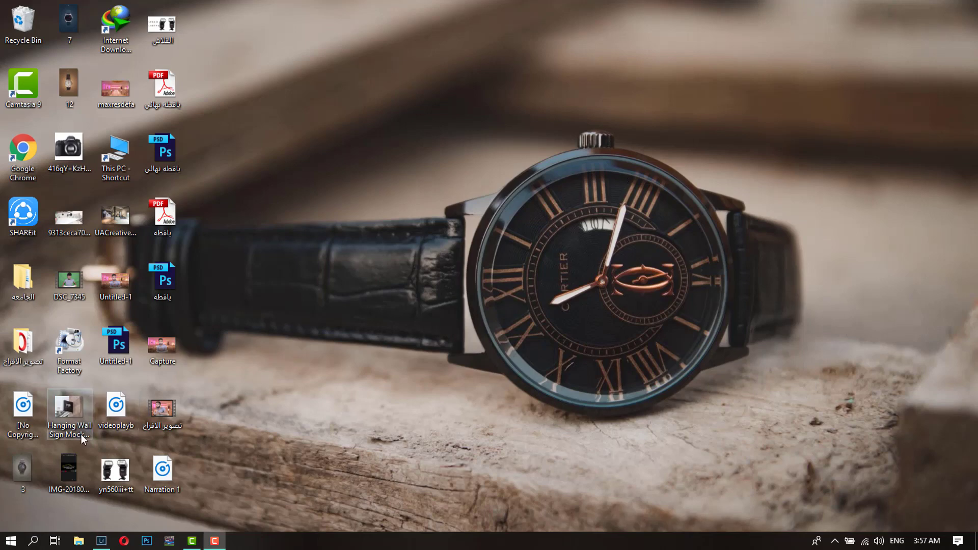
Step: Bring the Lightroom Classic window to the front from the taskbar
click(101, 541)
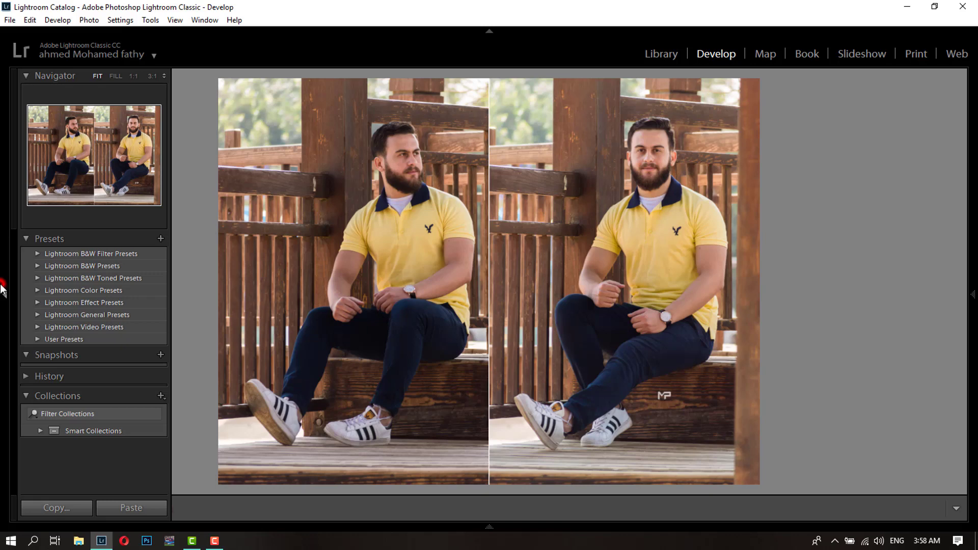
Step: Dock the left Presets panel and leave the B&W Filter and Effect preset folders collapsed
click(2, 290)
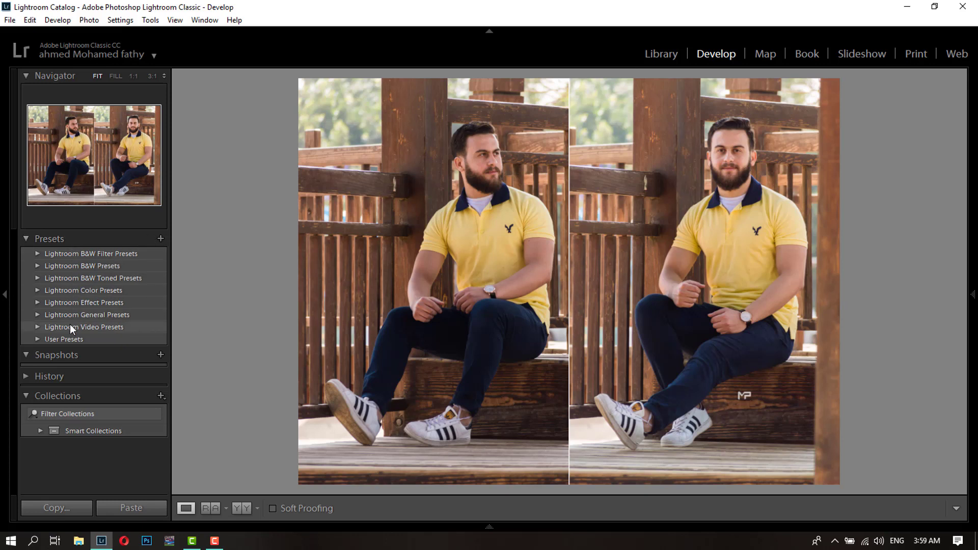
click(38, 255)
click(36, 256)
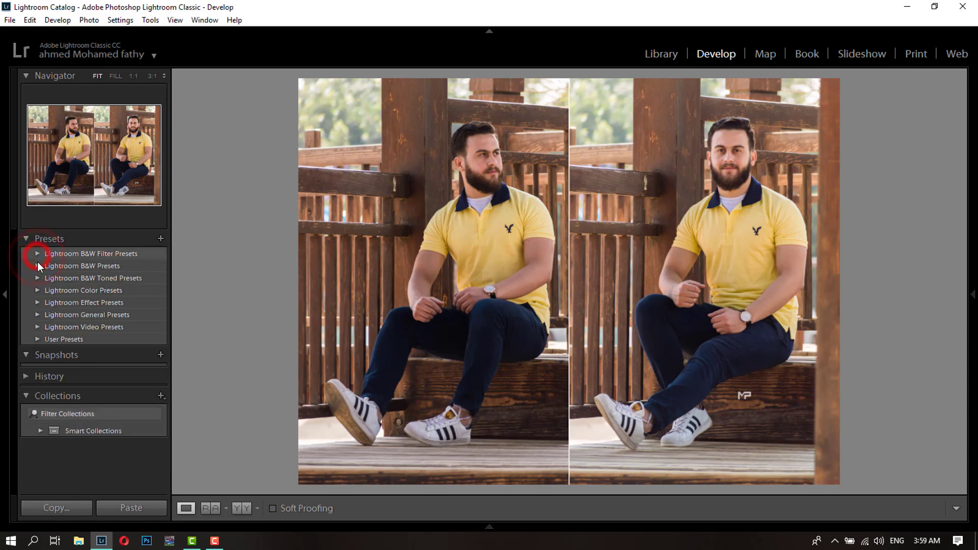
click(37, 302)
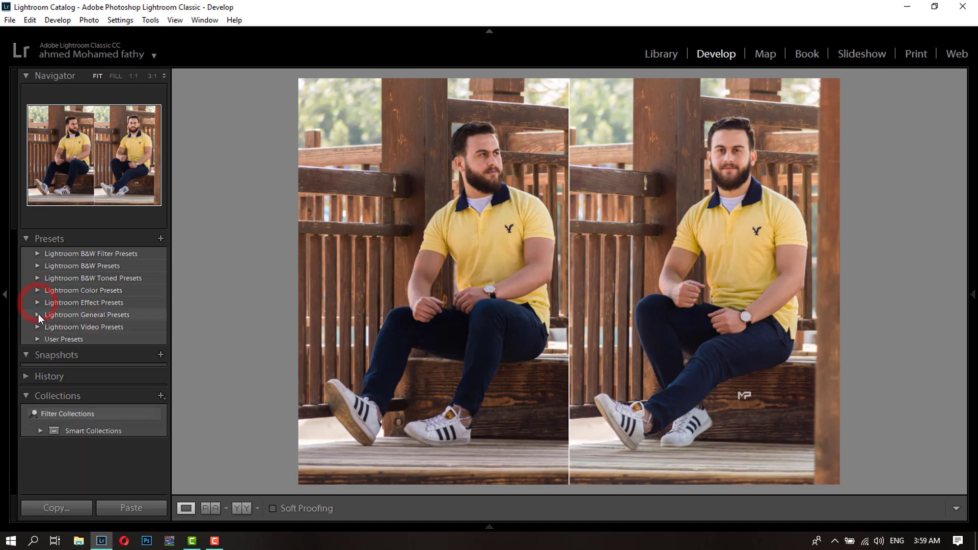
click(37, 254)
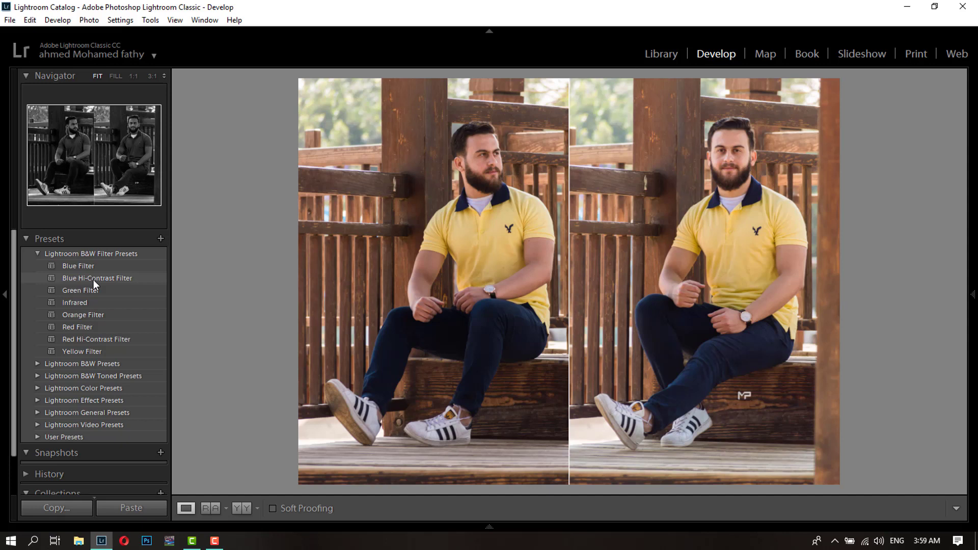
click(38, 254)
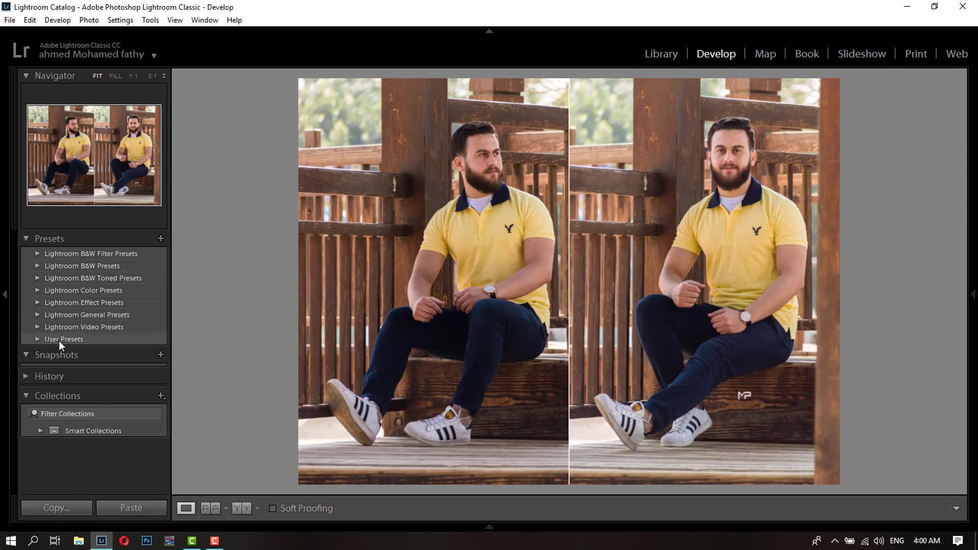
Step: Create a preset folder named 'fashion' above User Presets and select it
right_click(63, 339)
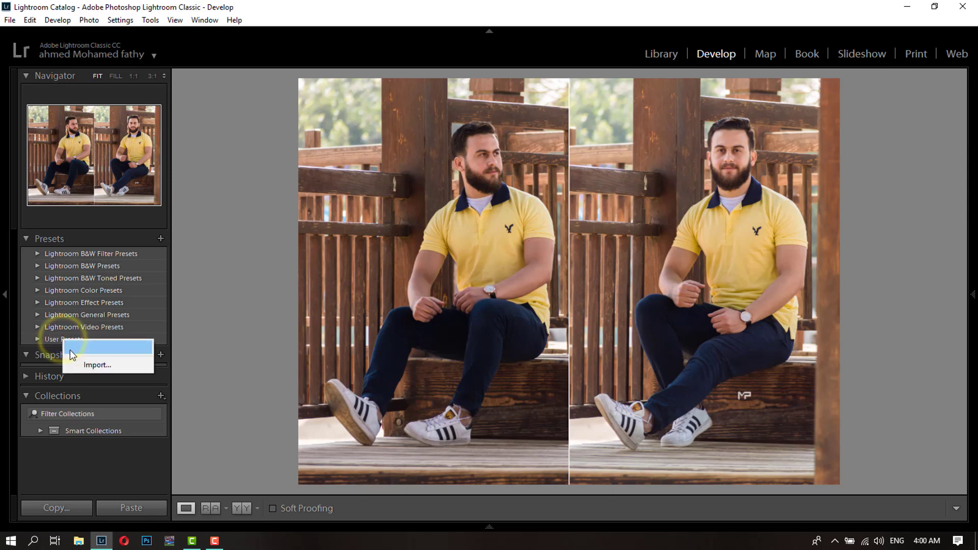
click(100, 348)
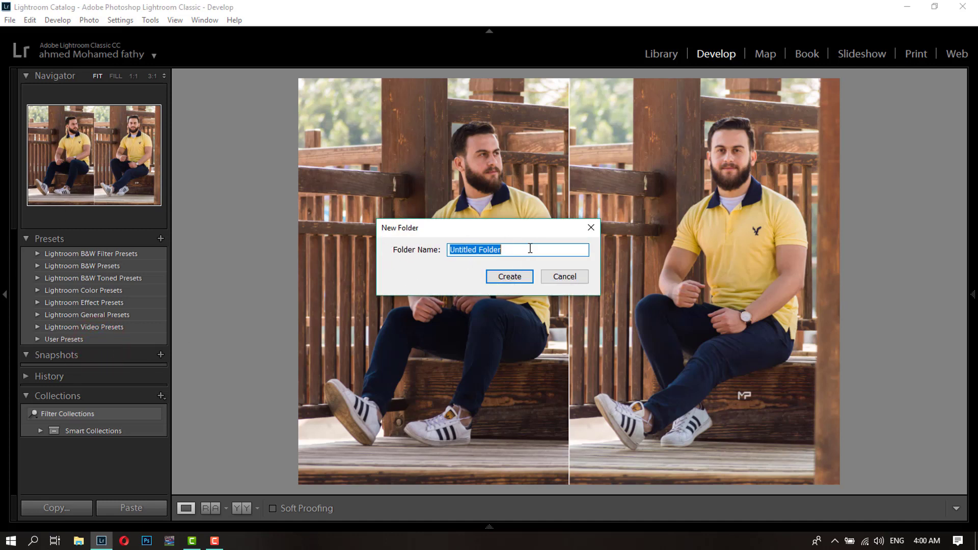
text(fashio)
text(n)
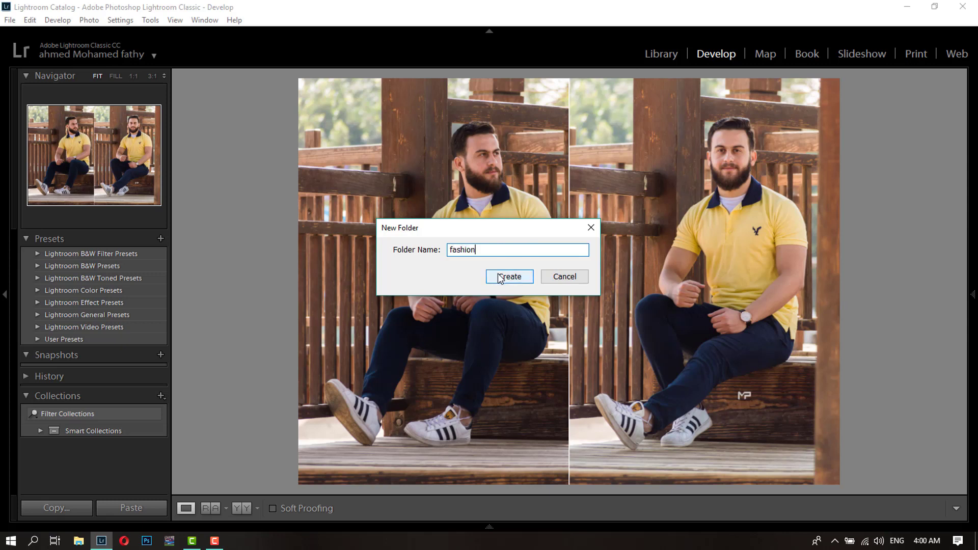
click(497, 276)
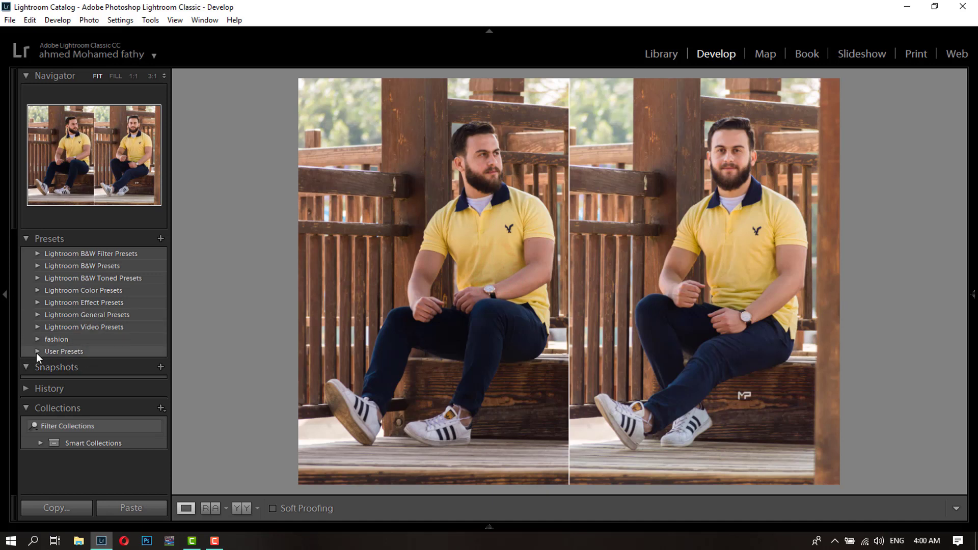
click(36, 339)
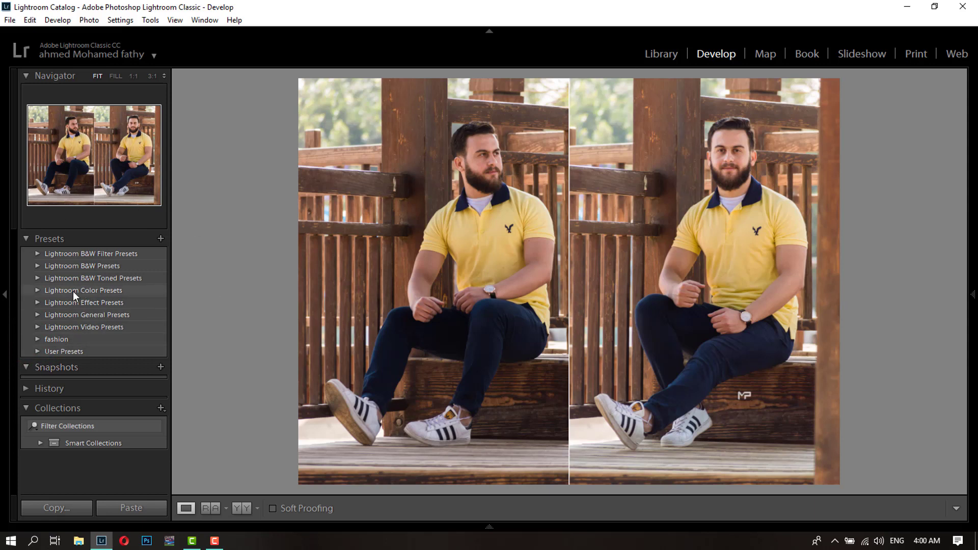
Step: Start a preset import into 'fashion' and browse to F:\Programs\program\light room present
right_click(56, 344)
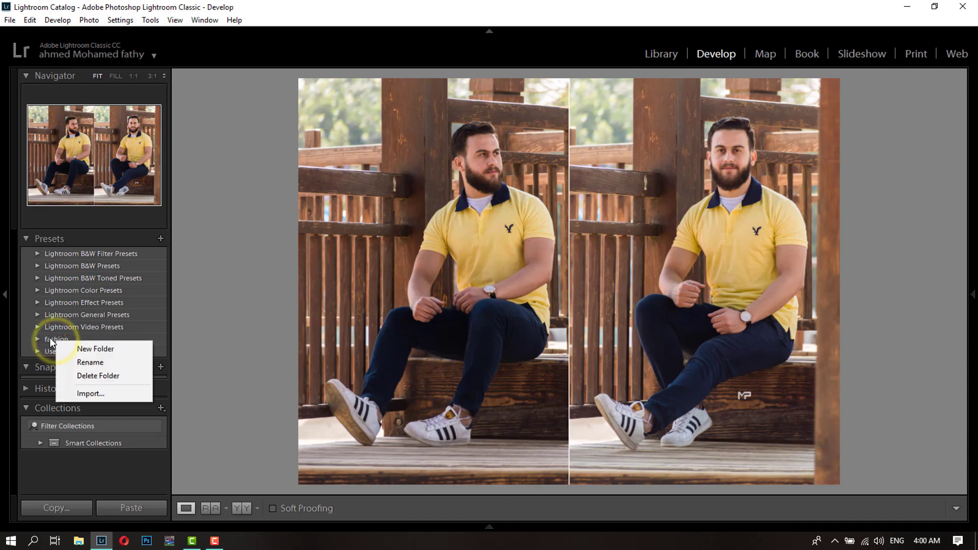
click(104, 394)
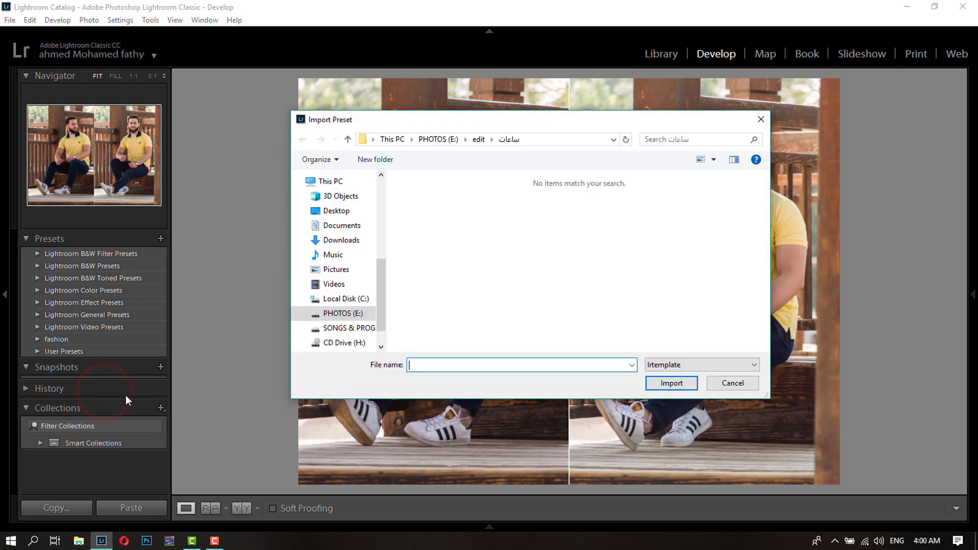
mouse_move(340, 260)
drag(377, 306, 378, 318)
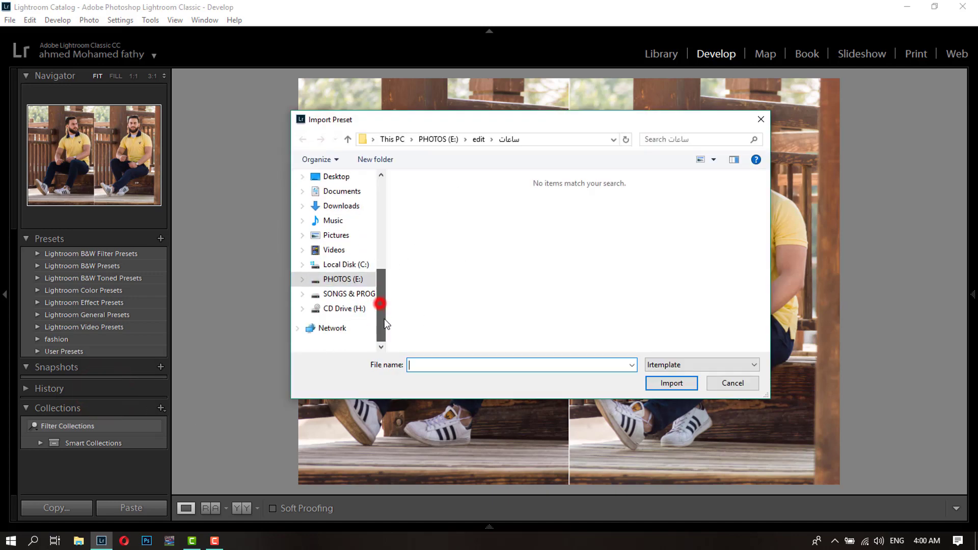
click(362, 293)
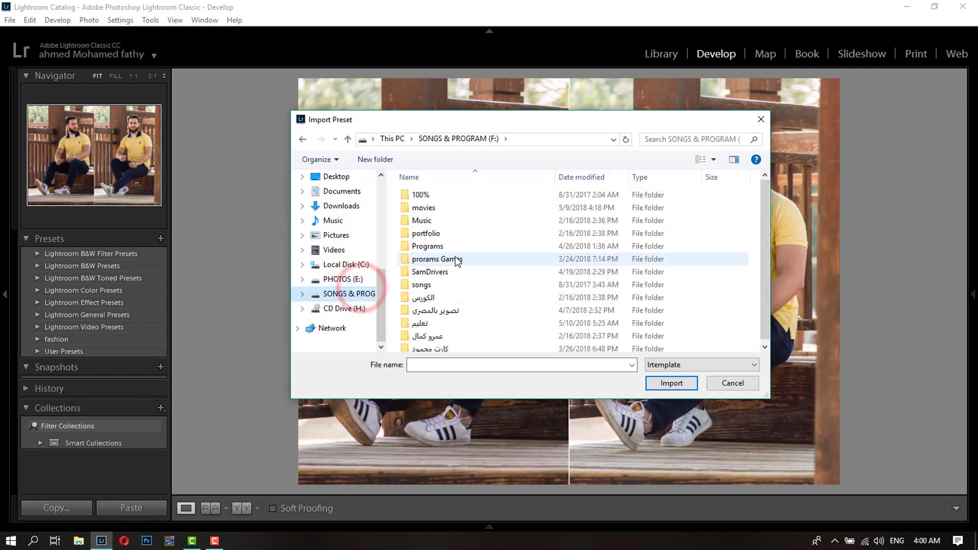
double_click(452, 247)
key(p)
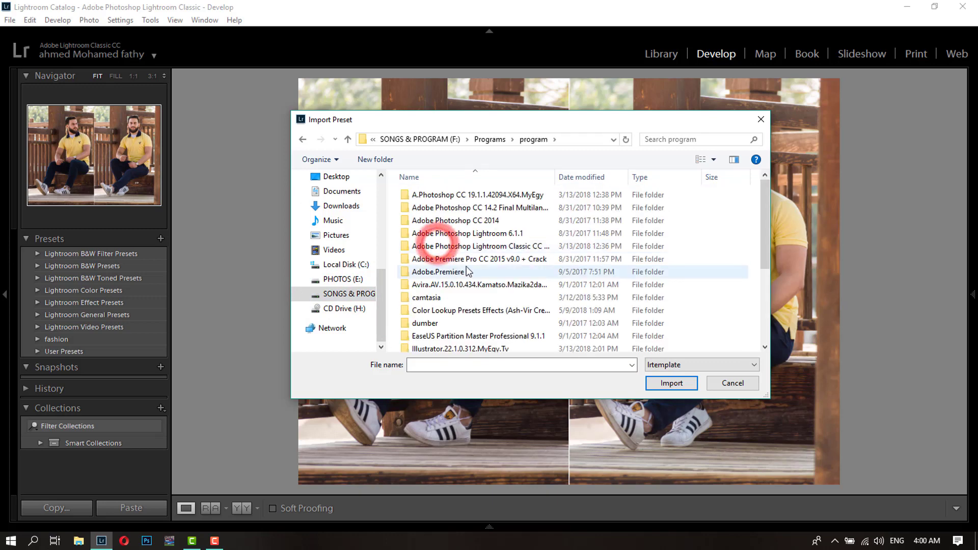
scroll(467, 265, down, 3)
scroll(468, 267, up, 1)
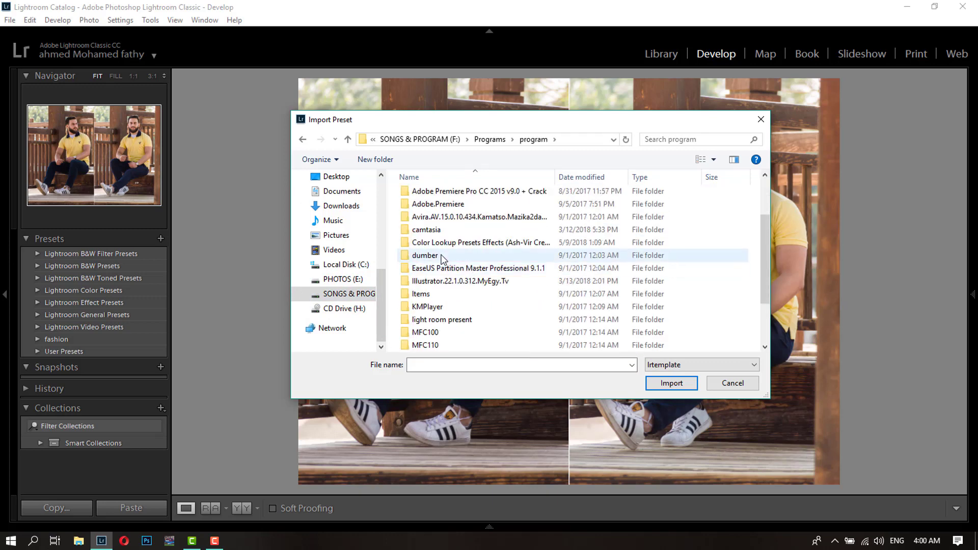
double_click(445, 320)
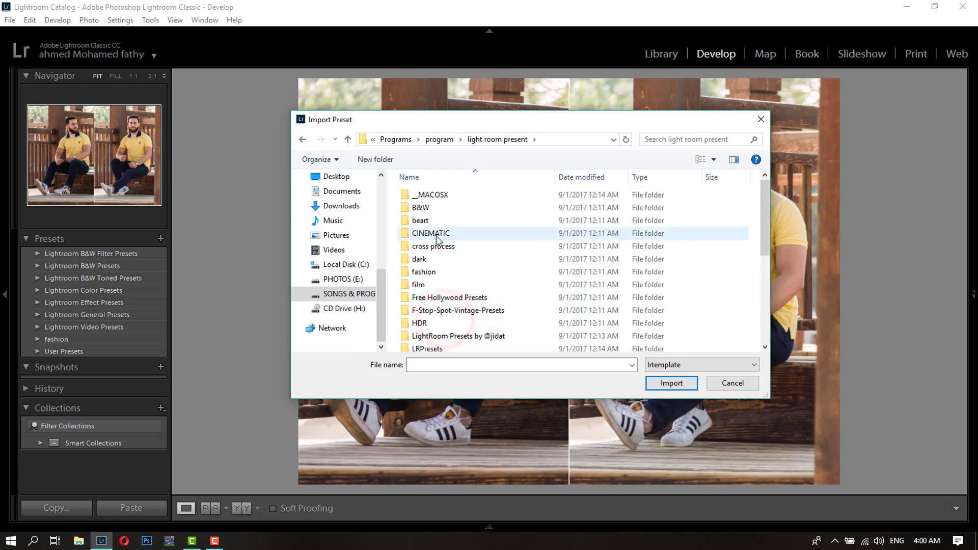
Step: Open the fashion subfolder and select all its .lrtemplate preset files for import
click(430, 272)
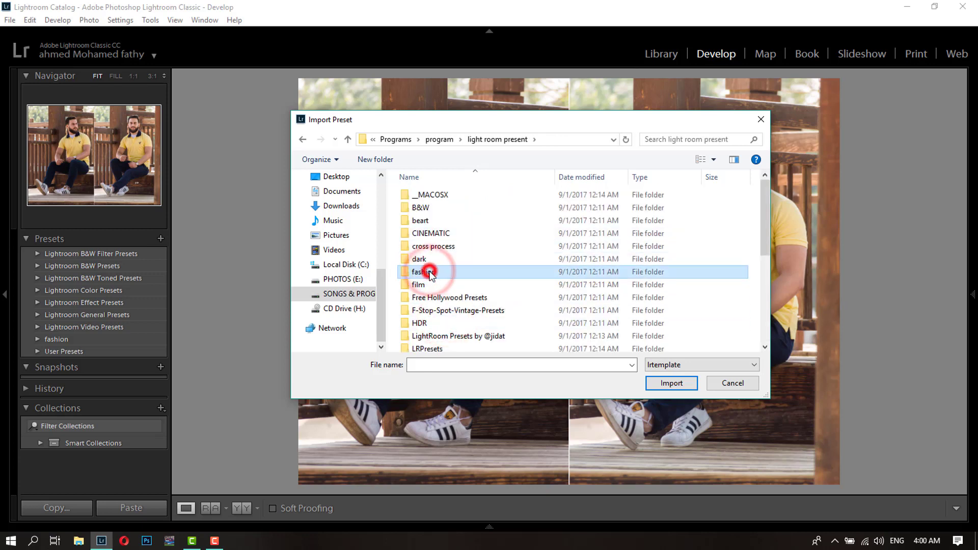
click(469, 269)
double_click(469, 271)
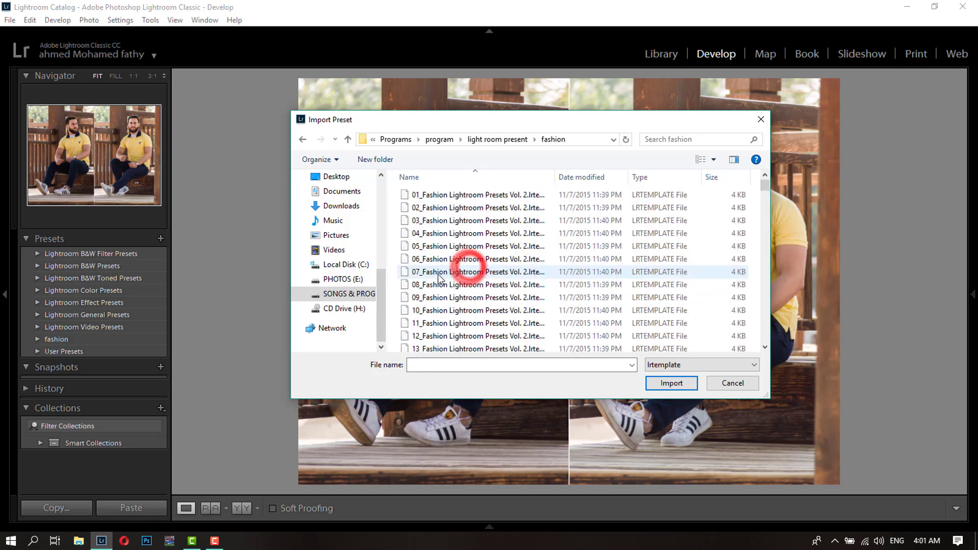
scroll(461, 244, down, 10)
scroll(460, 230, down, 5)
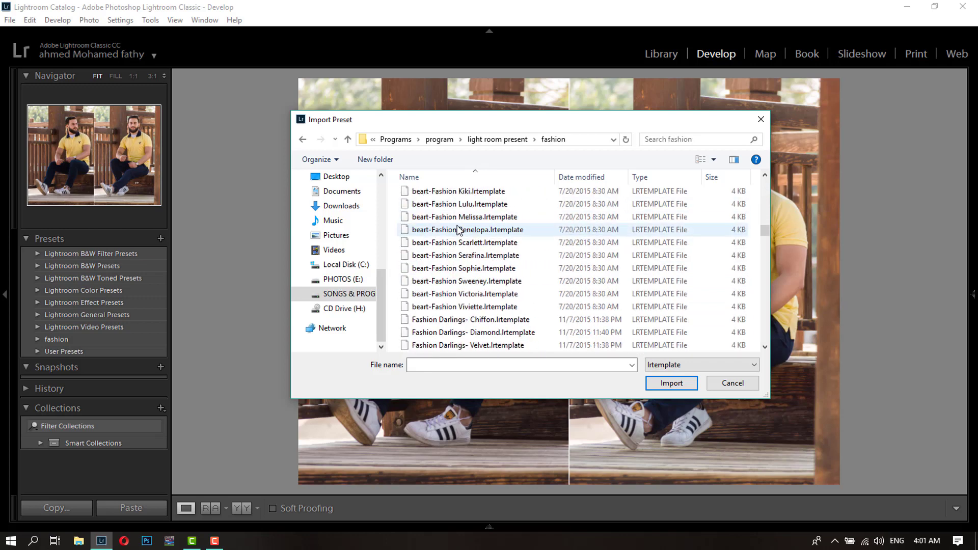
scroll(585, 278, down, 5)
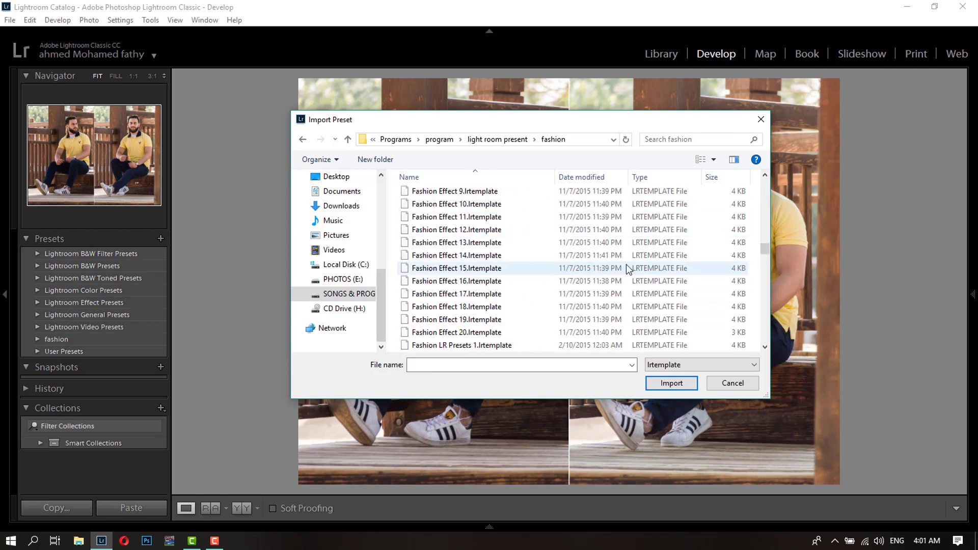
scroll(629, 270, down, 5)
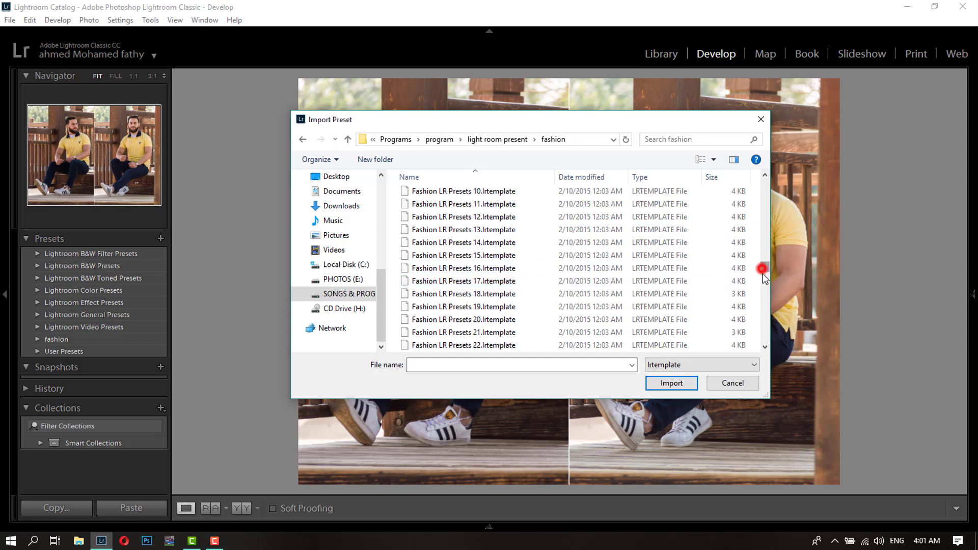
drag(765, 267, 773, 347)
scroll(657, 270, up, 10)
scroll(657, 254, up, 10)
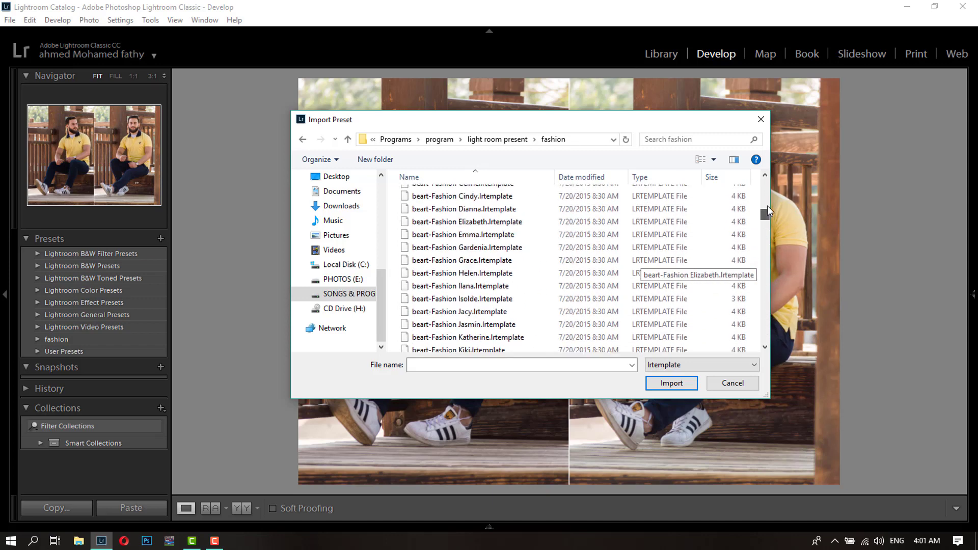
scroll(560, 280, up, 10)
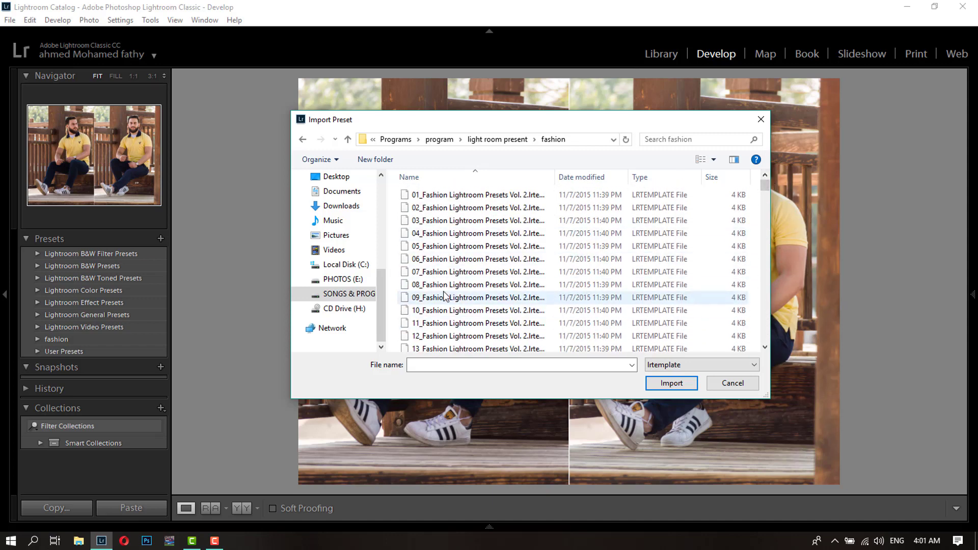
key(ctrl+a)
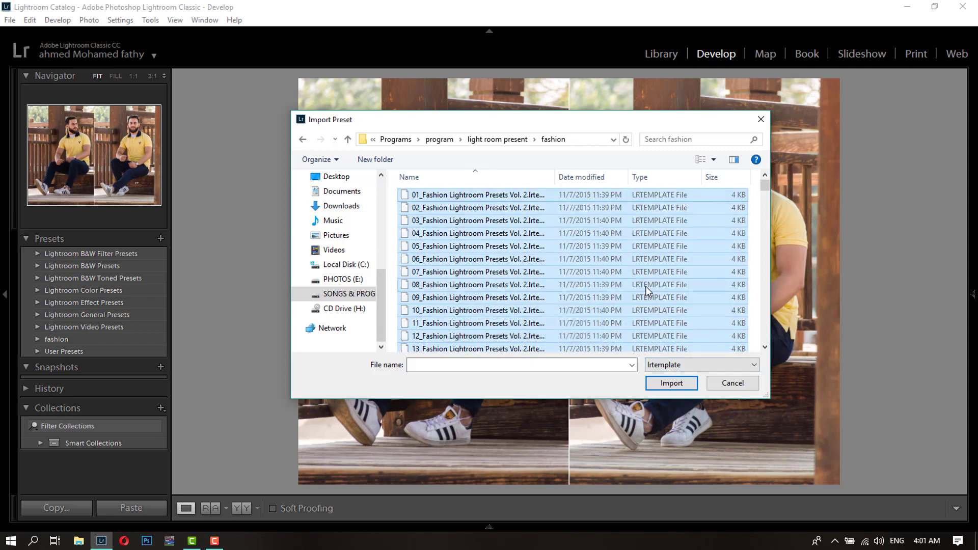
click(671, 383)
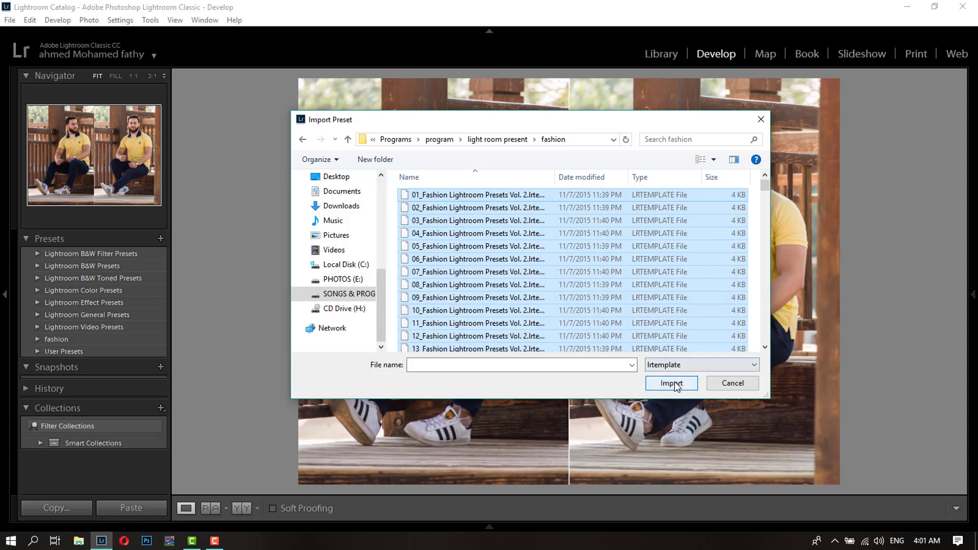
Step: Import the presets, then scroll through 01_ to 12_ Fashion presets and back up
click(672, 383)
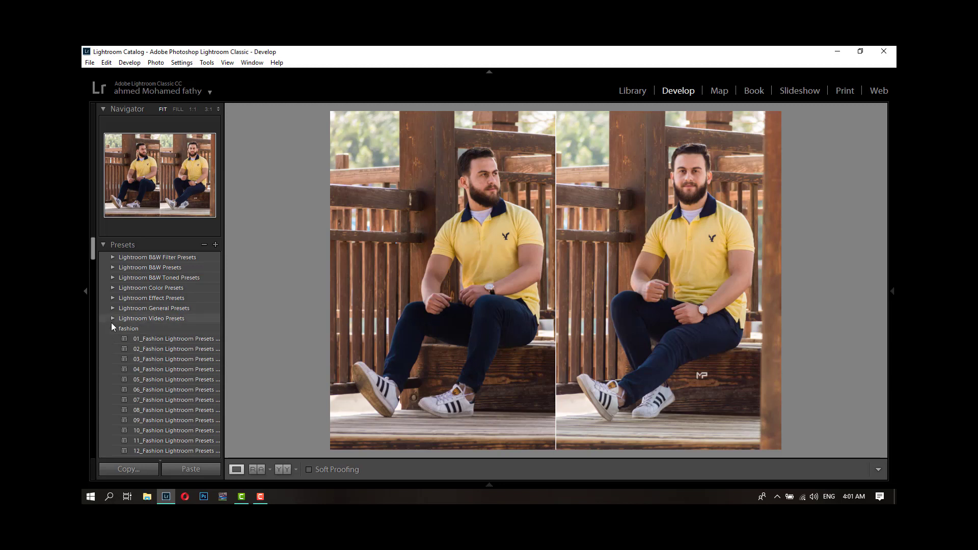
scroll(145, 365, down, 4)
scroll(145, 365, down, 10)
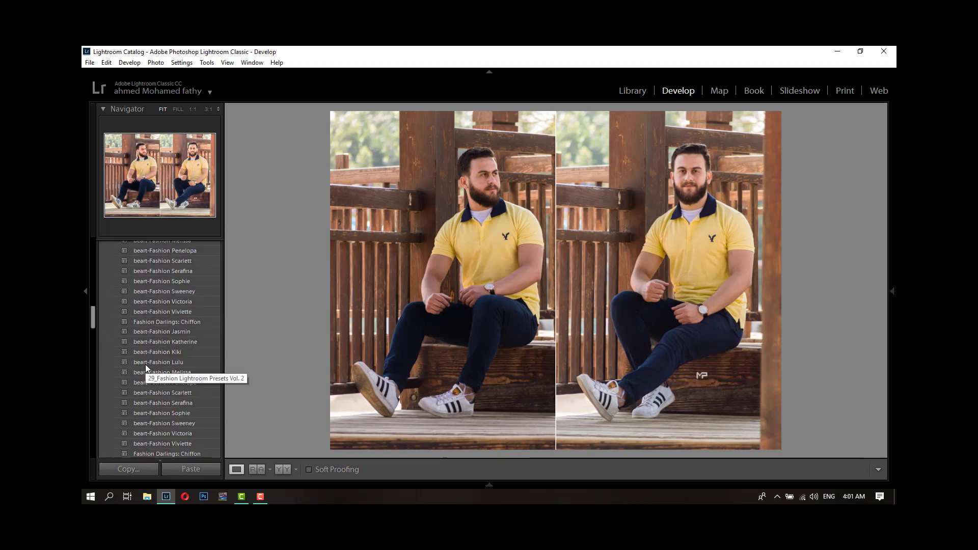
scroll(120, 340, down, 3)
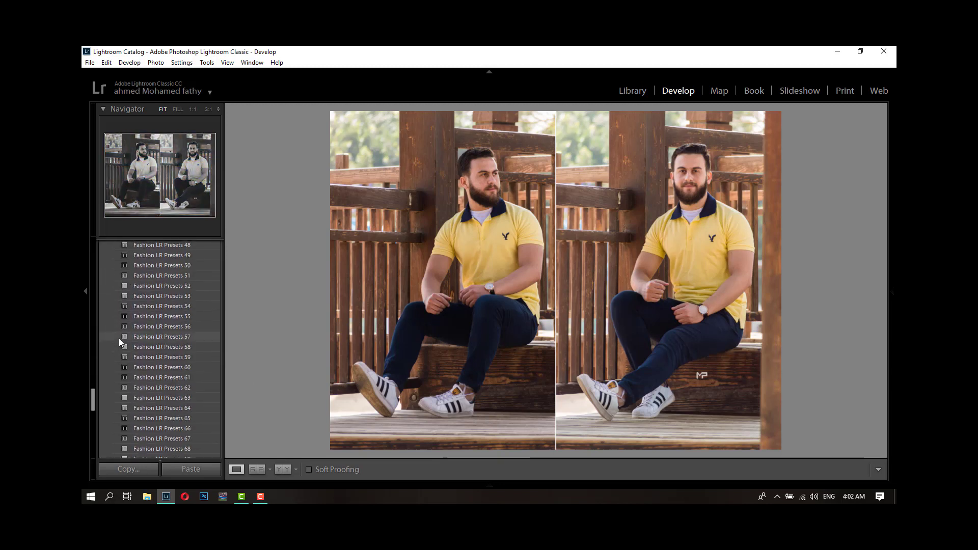
scroll(122, 352, down, 3)
scroll(121, 351, down, 3)
scroll(121, 352, down, 2)
scroll(121, 350, up, 8)
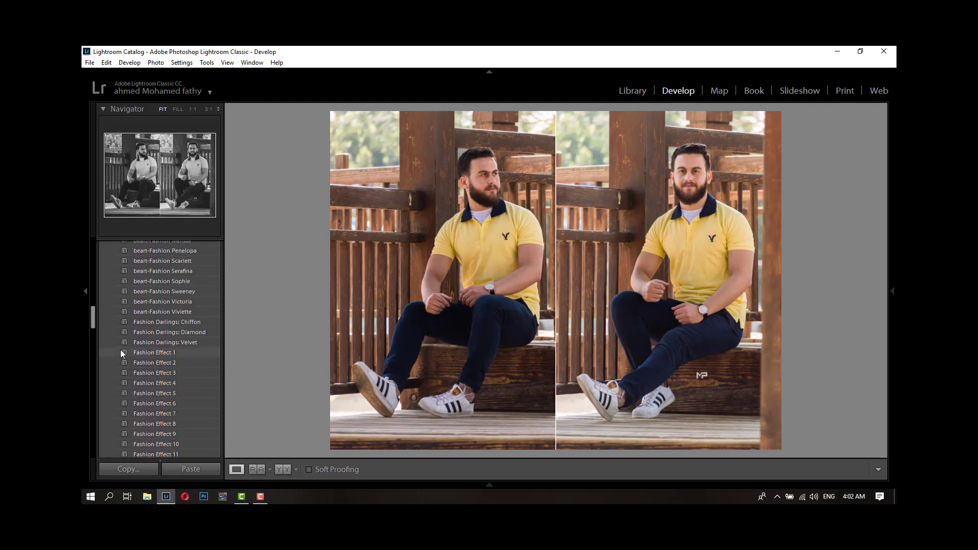
scroll(120, 350, up, 8)
scroll(120, 350, up, 8)
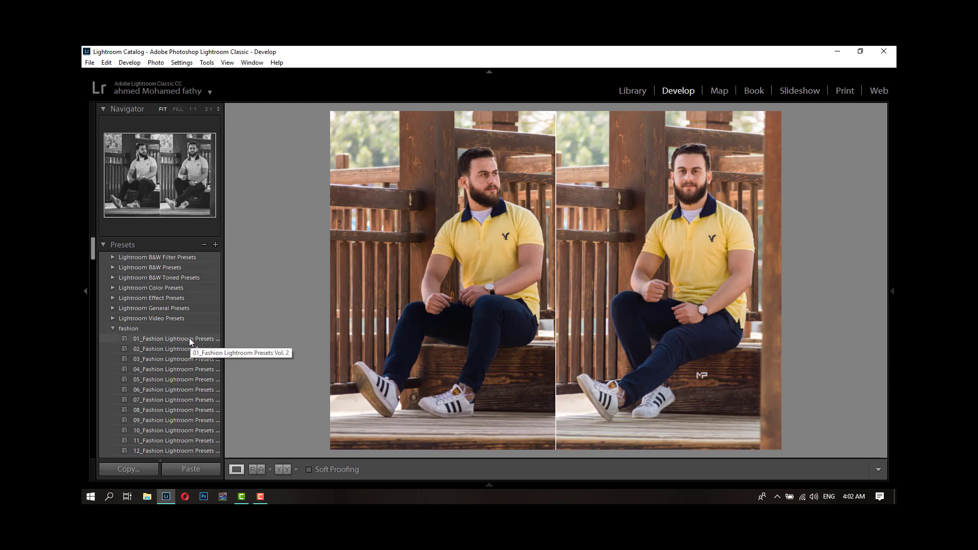
mouse_move(174, 338)
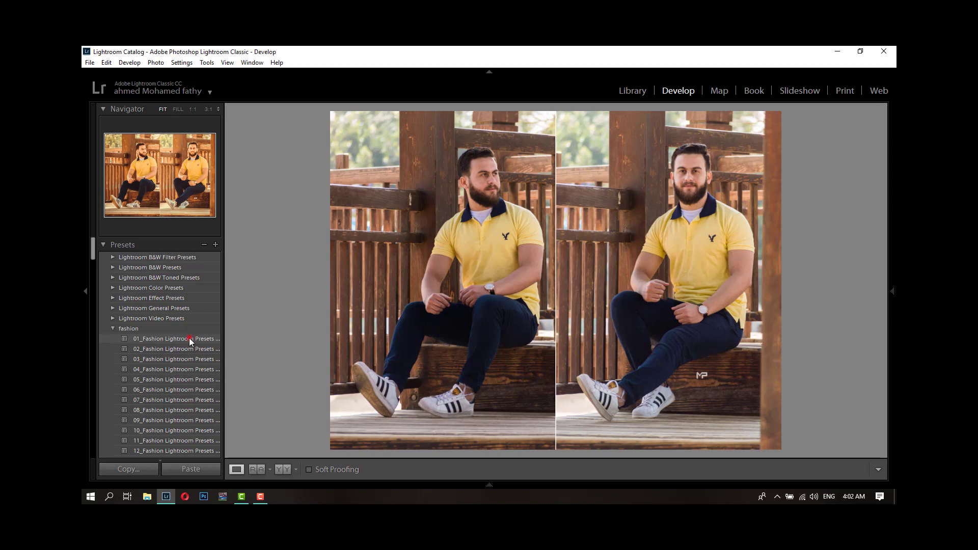
click(188, 338)
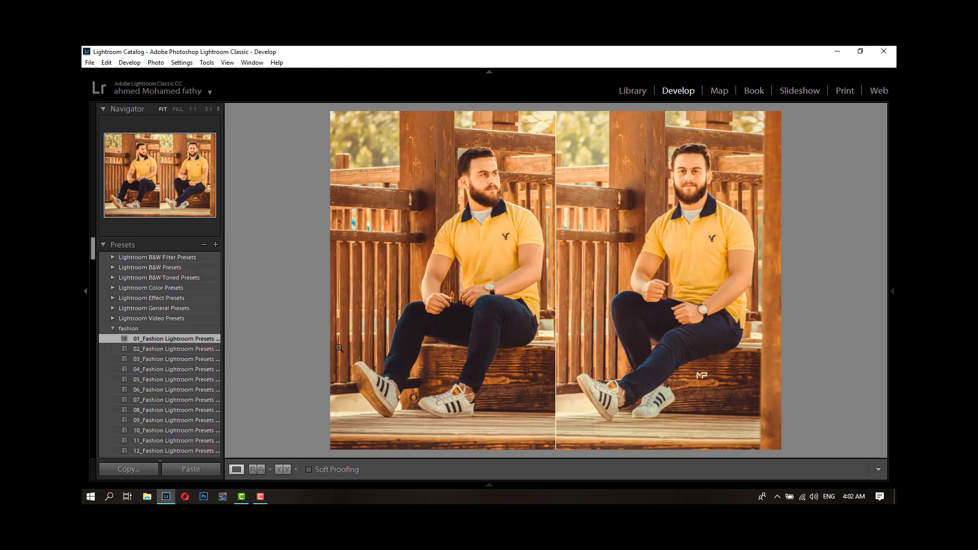
key(ctrl+z)
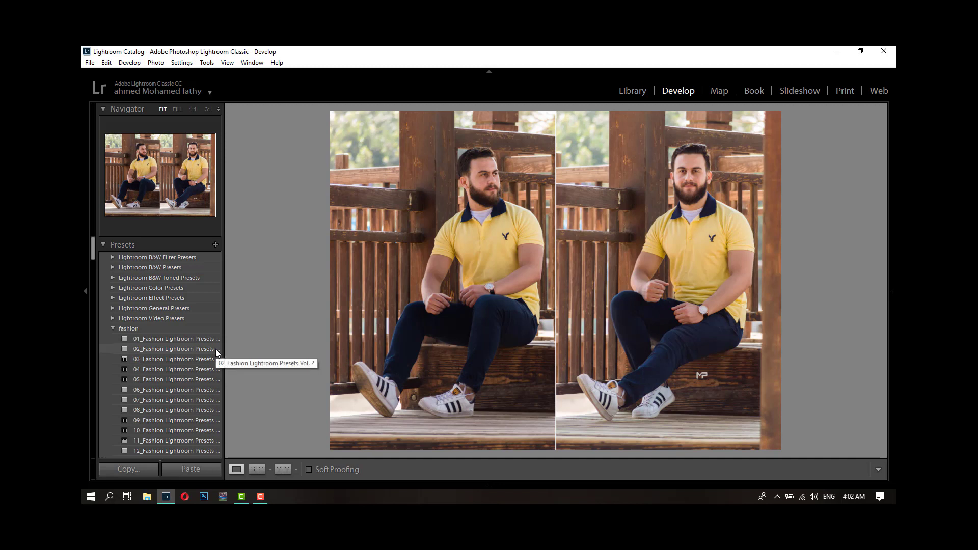
mouse_move(174, 349)
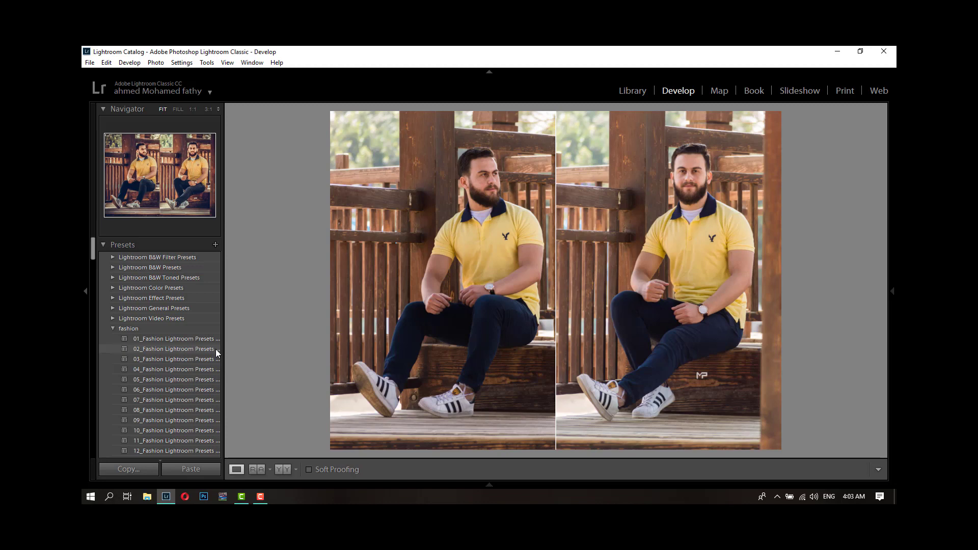
Step: Apply fashion preset 02 and lower its Clarity to +10
click(216, 349)
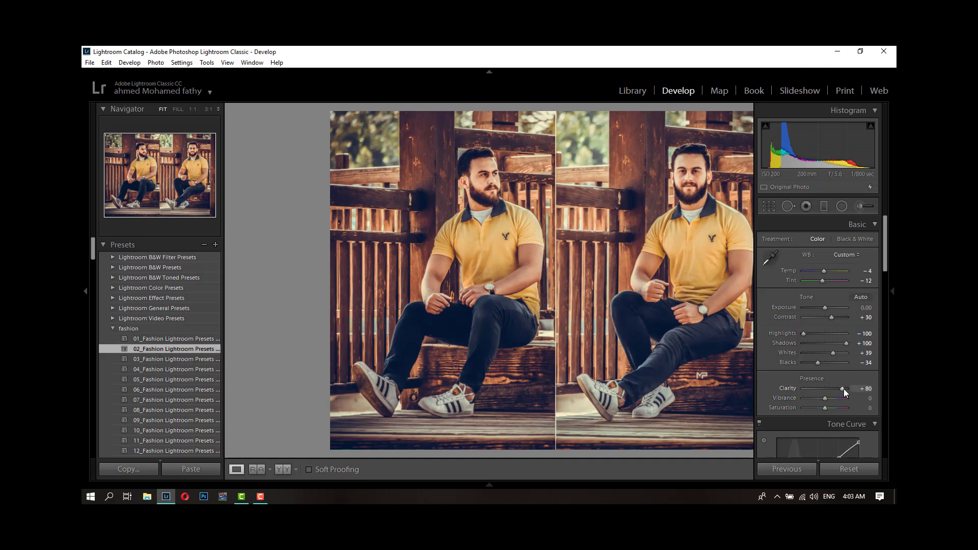
drag(842, 390, 836, 391)
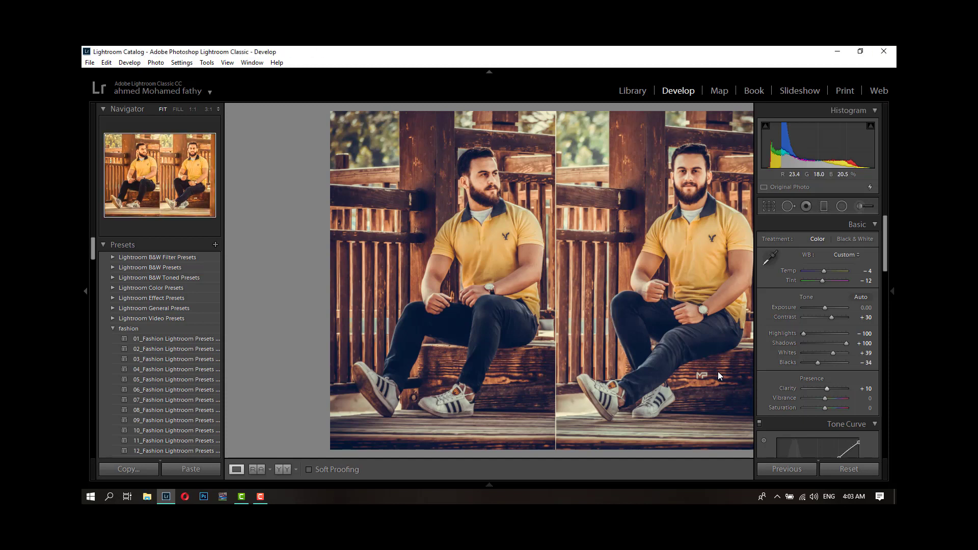
key(F8)
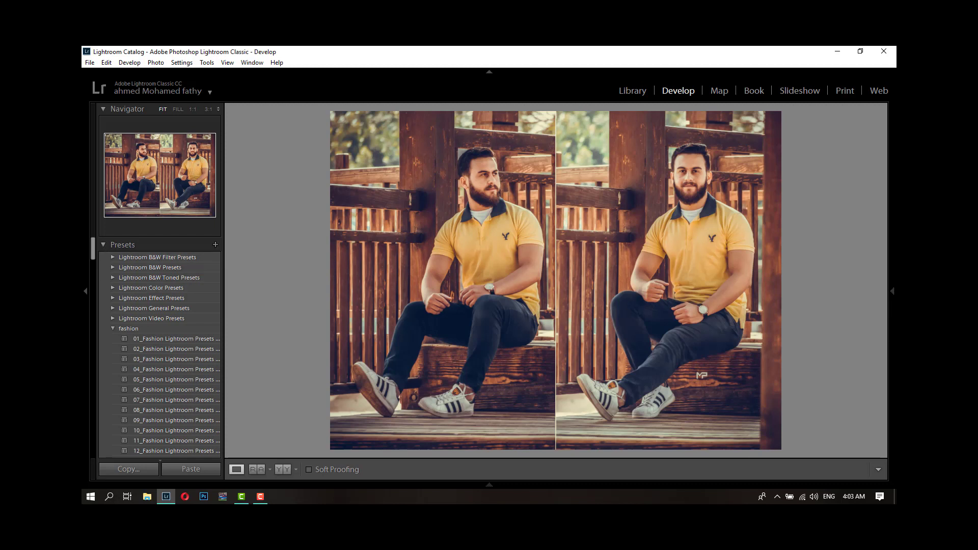
click(846, 468)
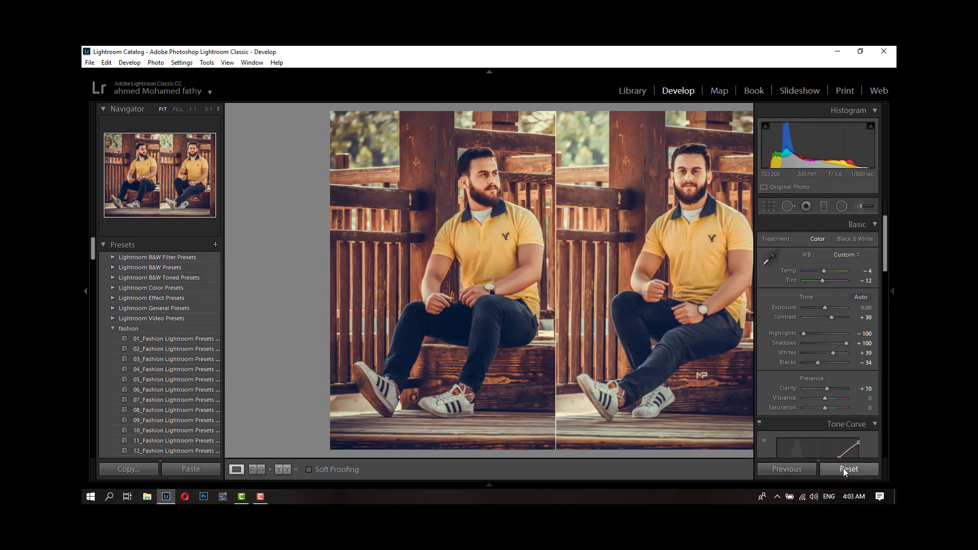
Step: Reset the photo, then set Contrast +14, a warmer Temp and Clarity +19
click(845, 470)
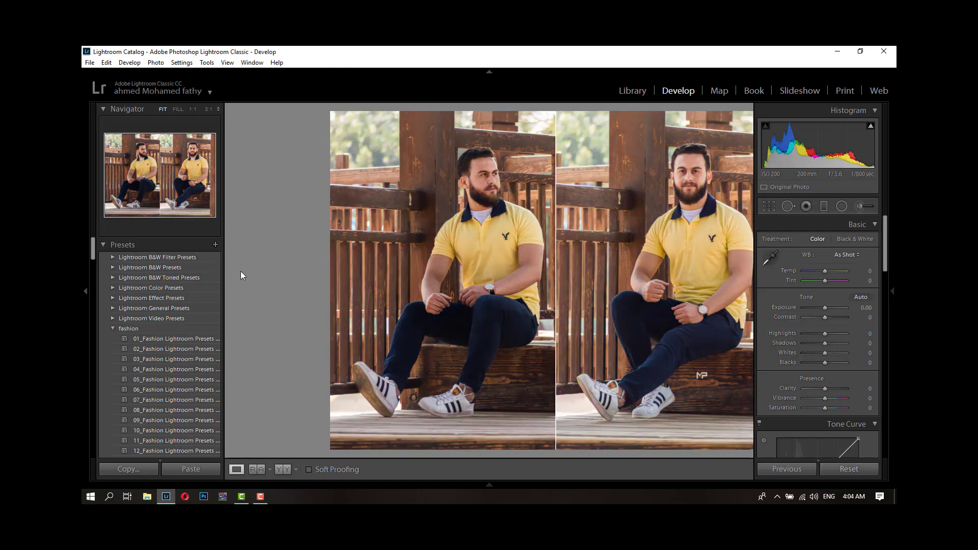
key(F8)
drag(825, 317, 829, 317)
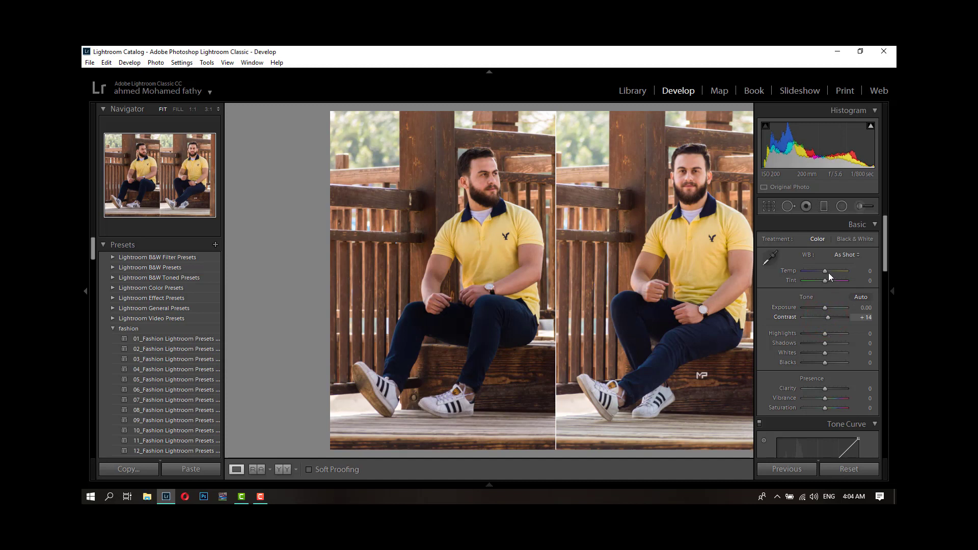
drag(826, 270, 826, 270)
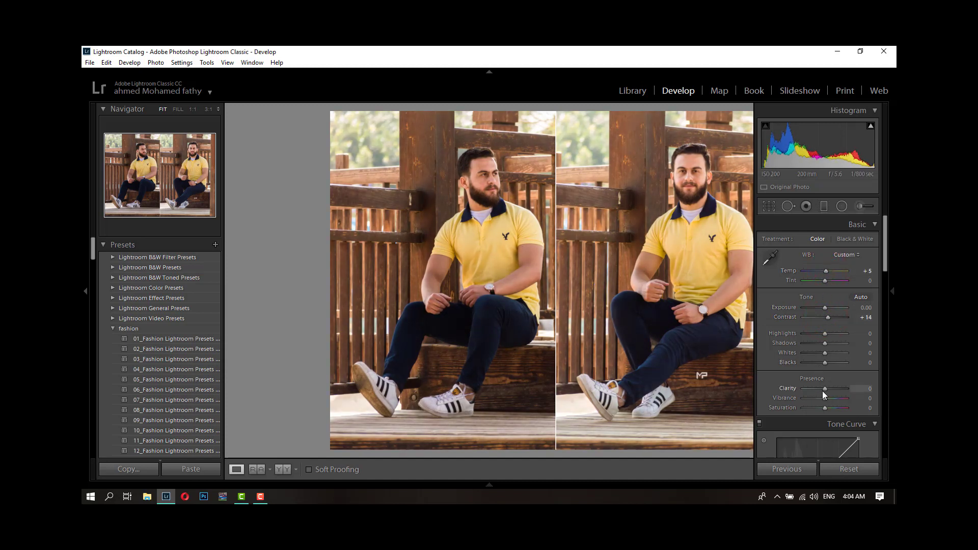
drag(824, 390, 827, 391)
Step: Boost HSL Yellow saturation to +16 and add Luminance noise reduction of 7
scroll(843, 375, down, 3)
scroll(842, 375, down, 3)
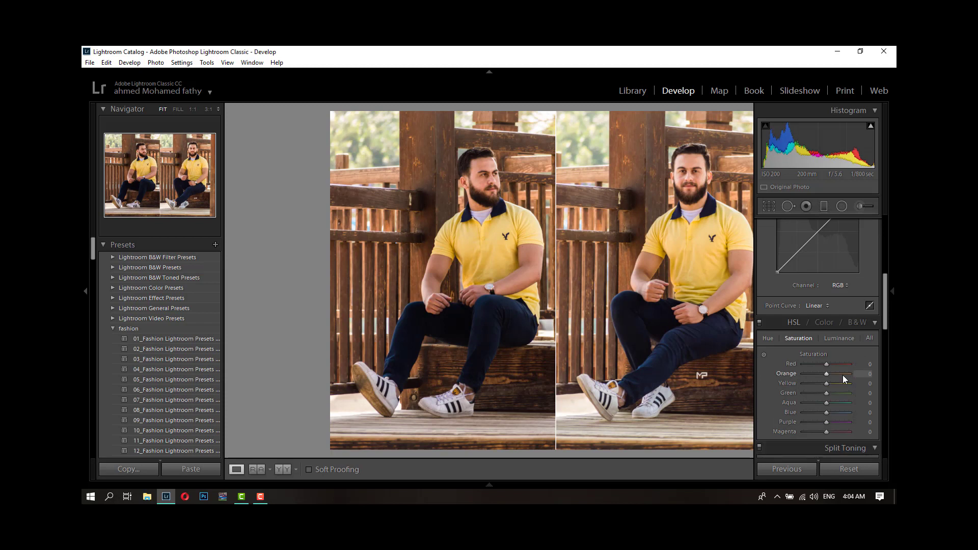
drag(828, 383, 832, 384)
scroll(842, 418, down, 3)
scroll(861, 417, down, 3)
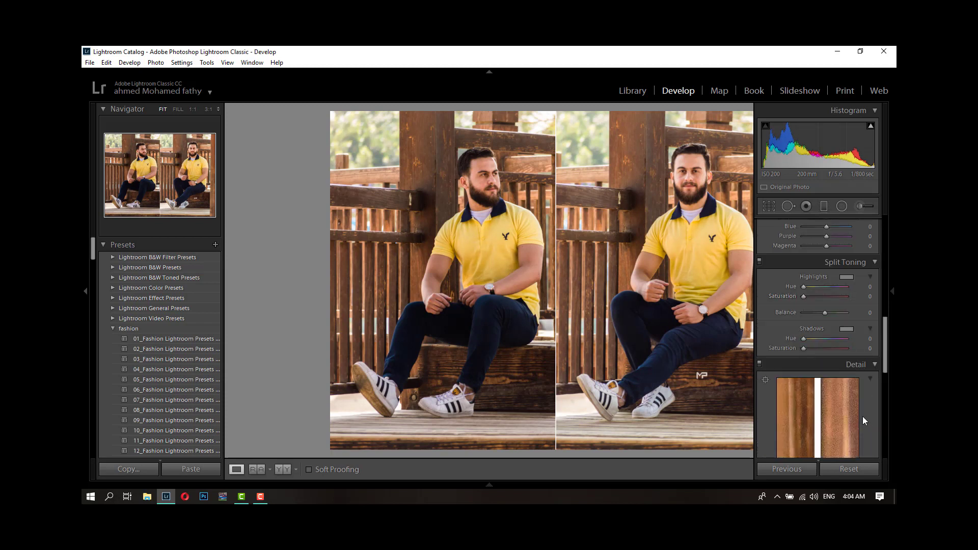
scroll(863, 415, down, 2)
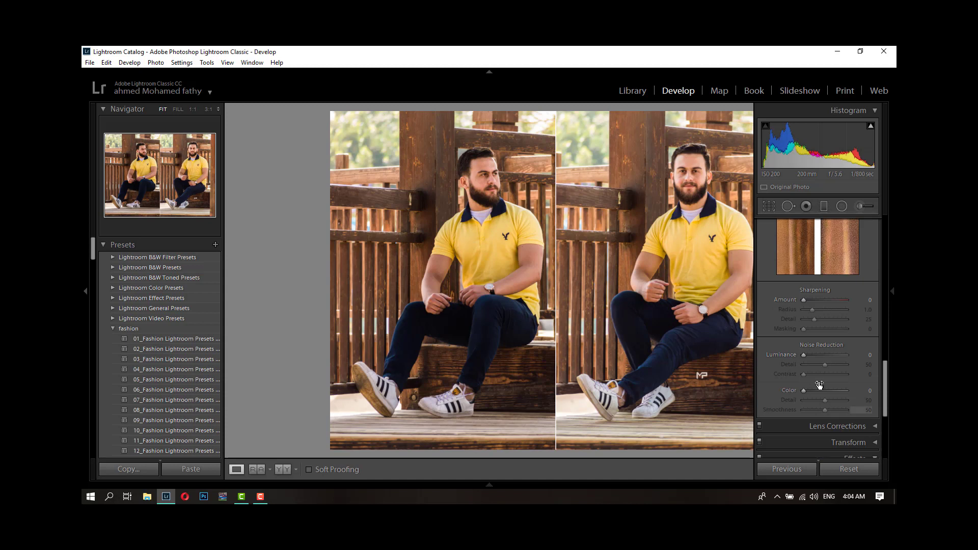
click(804, 355)
drag(805, 358, 825, 367)
scroll(851, 348, up, 5)
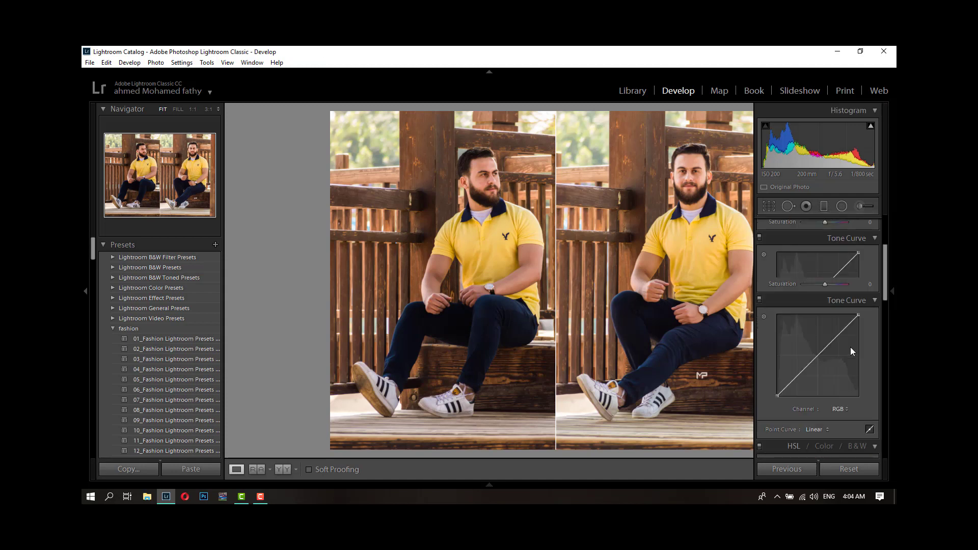
scroll(851, 347, up, 5)
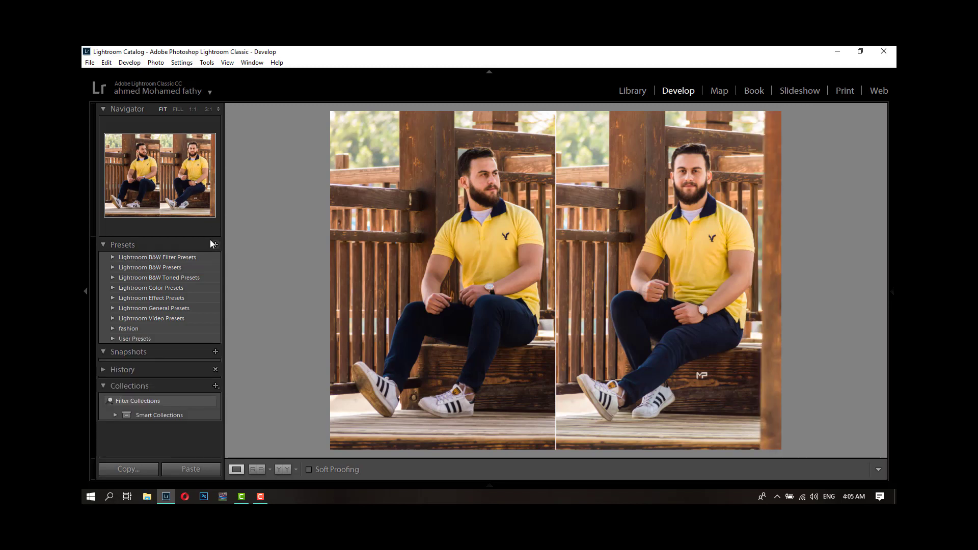
Step: Save a preset named with the user's name in 'fashion', storing only Basic Tone and White Balance
click(215, 245)
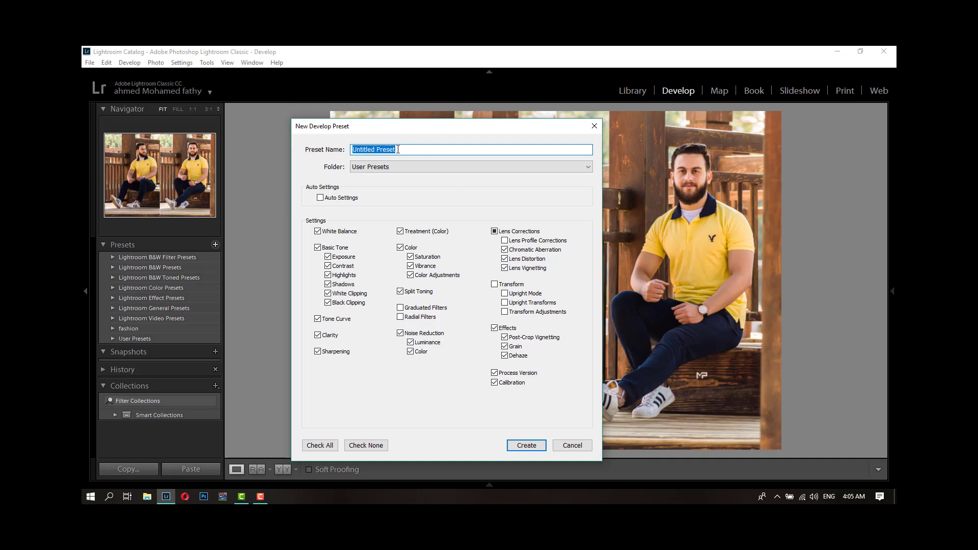
text(ah)
key(BackSpace)
key(BackSpace)
text(ahmed fat)
text(hy1)
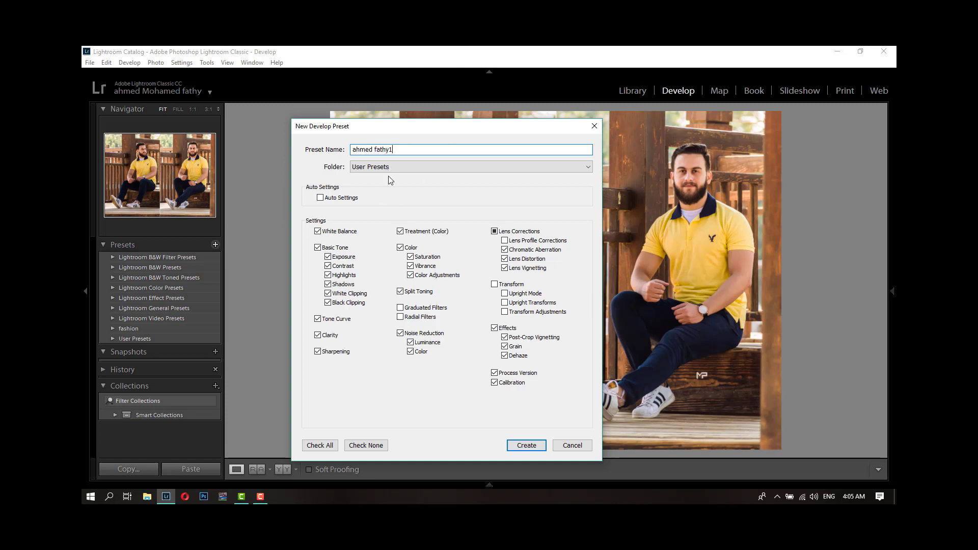
click(589, 168)
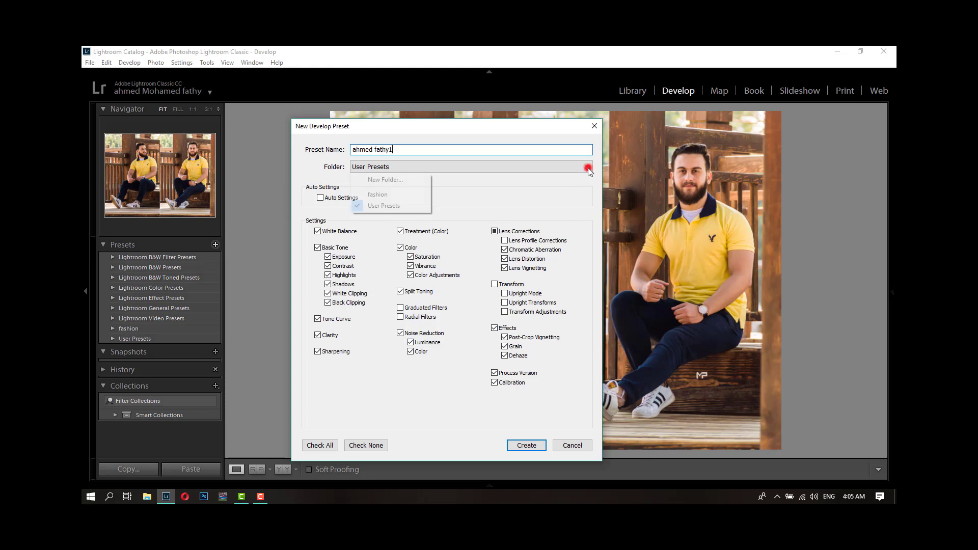
click(364, 196)
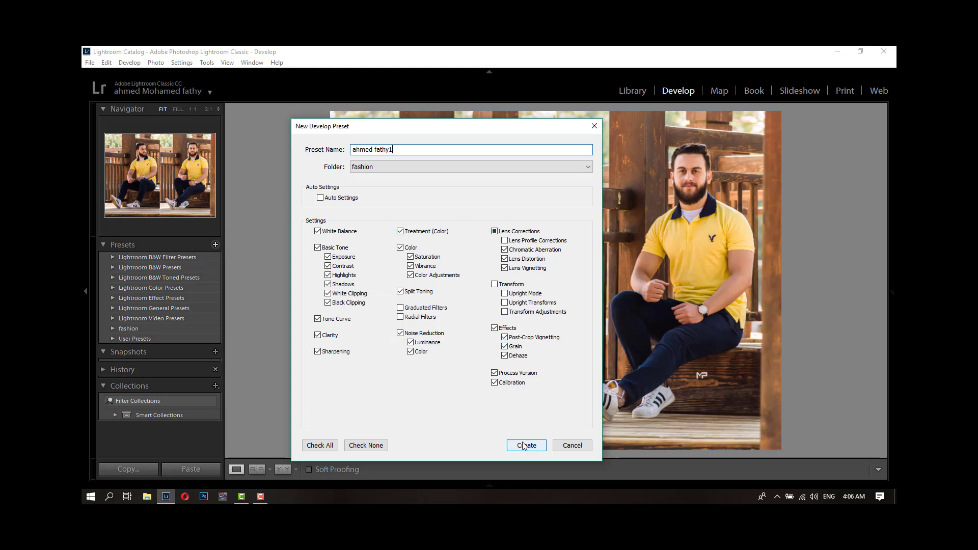
click(320, 445)
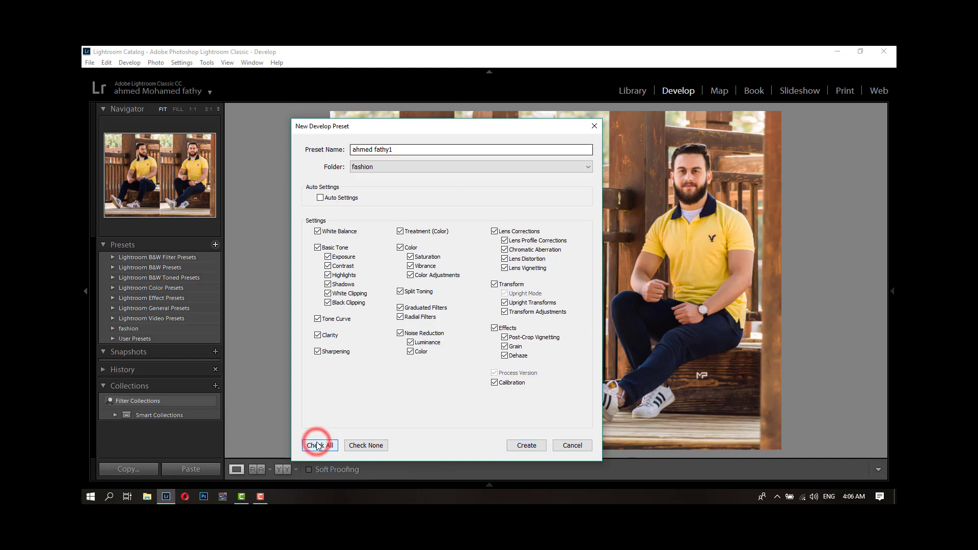
click(369, 447)
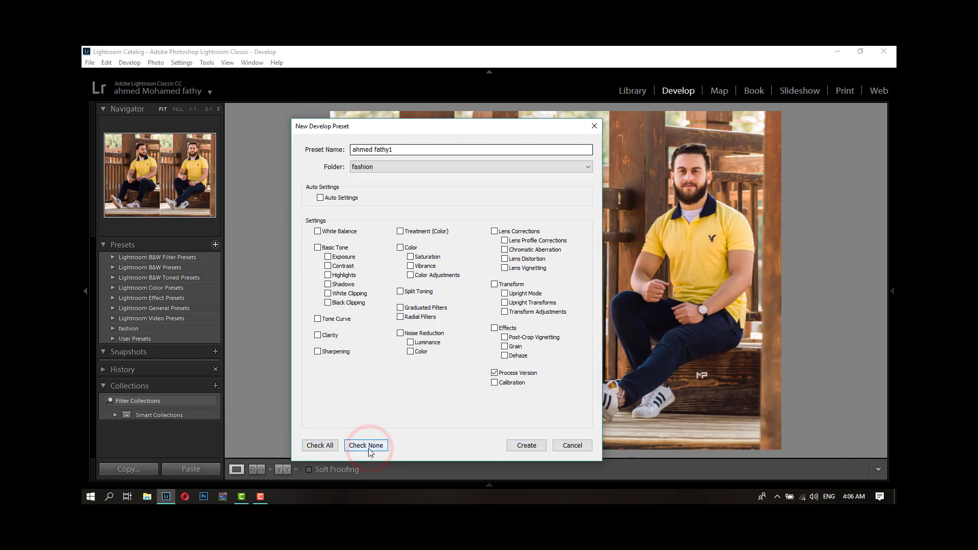
click(318, 248)
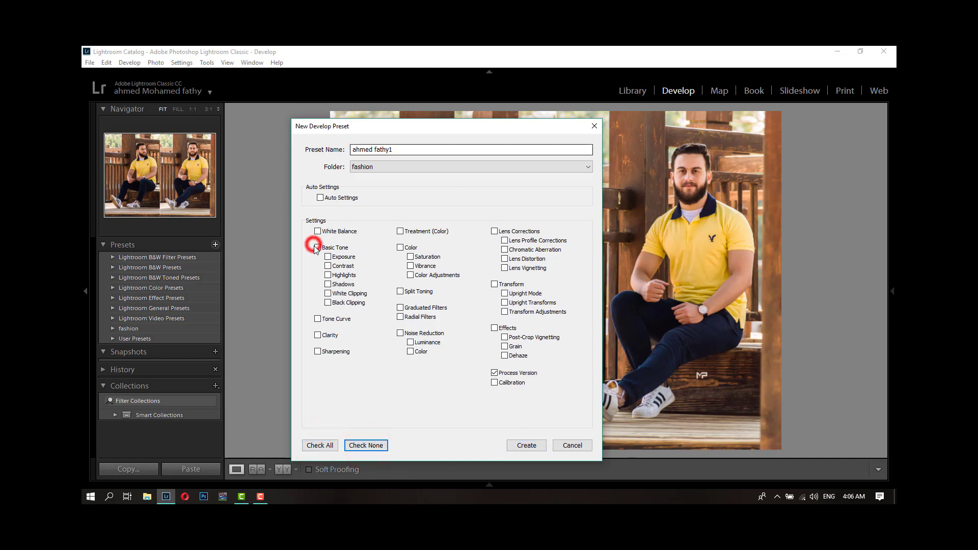
click(318, 232)
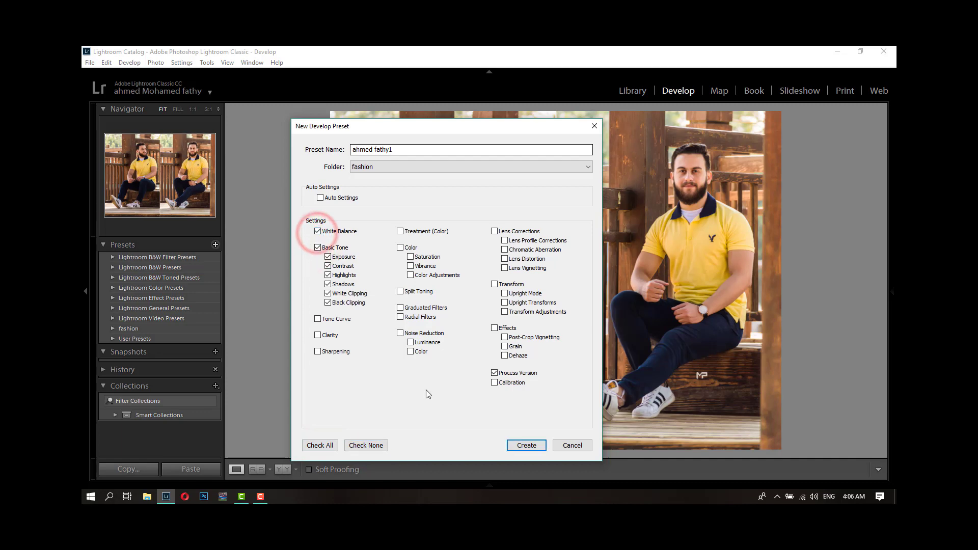
click(528, 446)
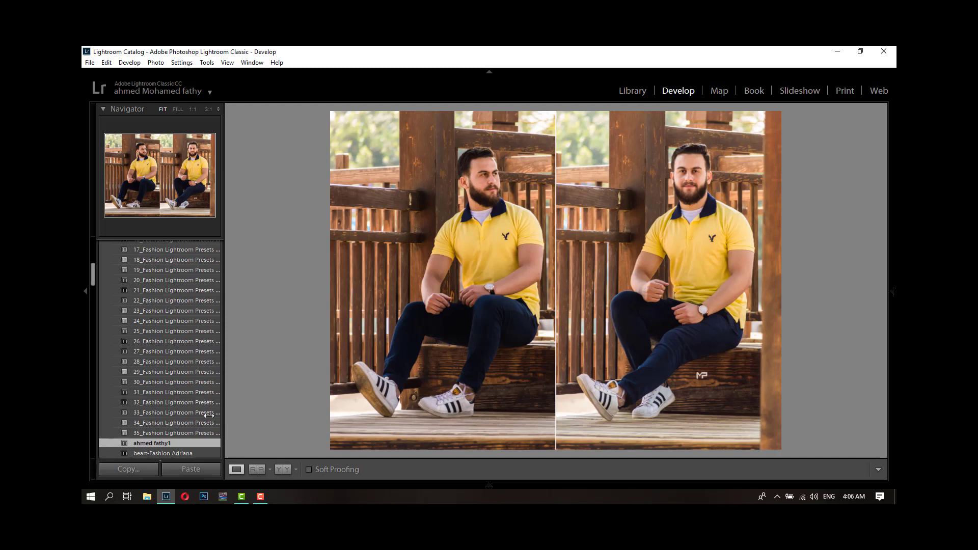
Step: Open 6.jpg from the filmstrip, hide the filmstrip, and apply the new custom preset
scroll(175, 394, down, 3)
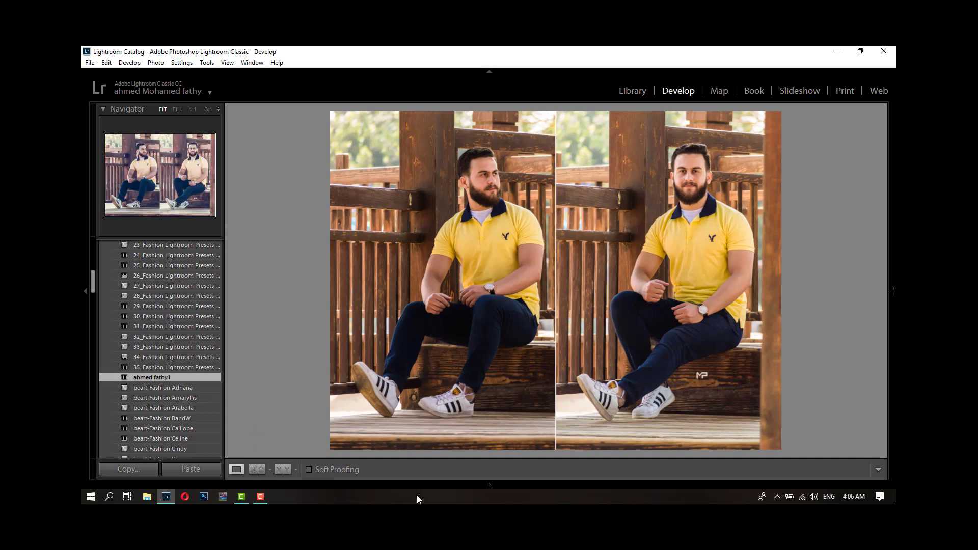
mouse_move(489, 484)
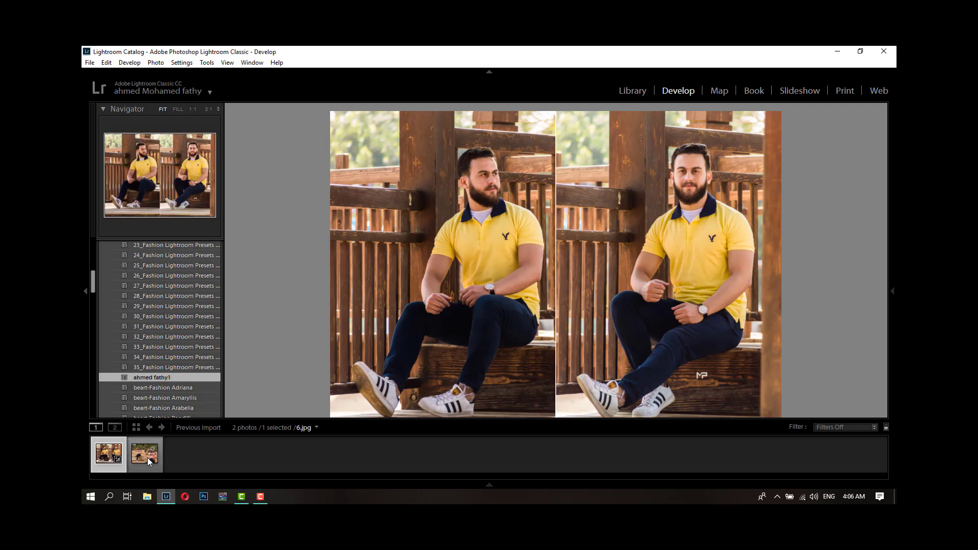
click(146, 459)
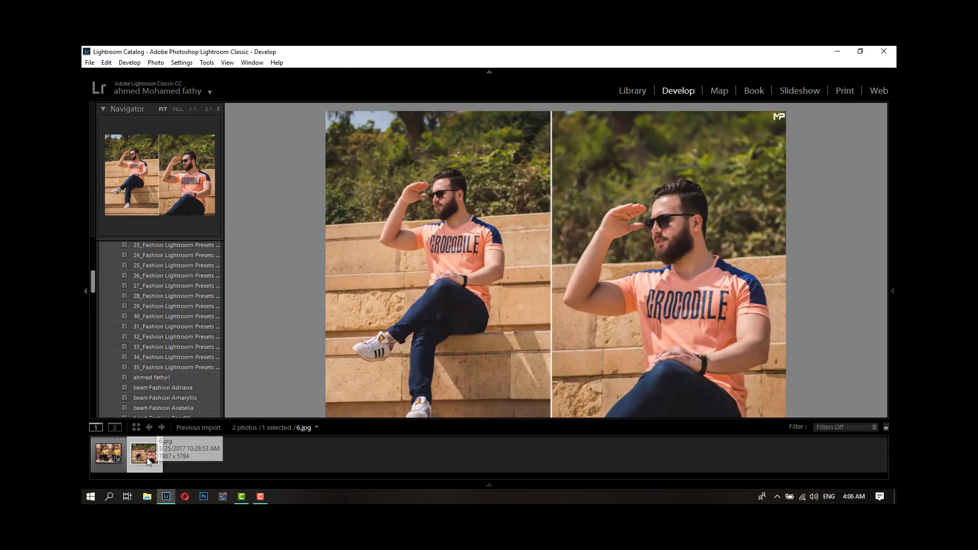
key(F6)
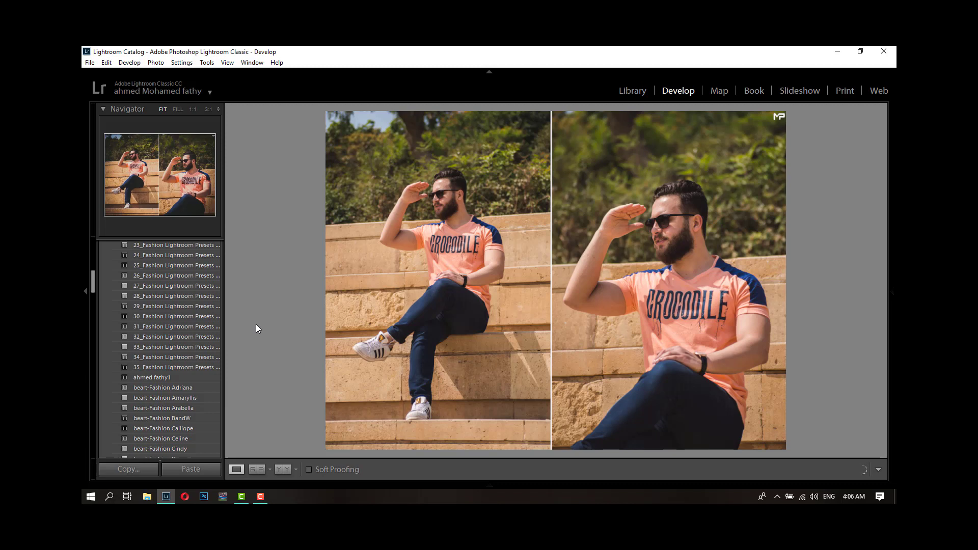
click(163, 378)
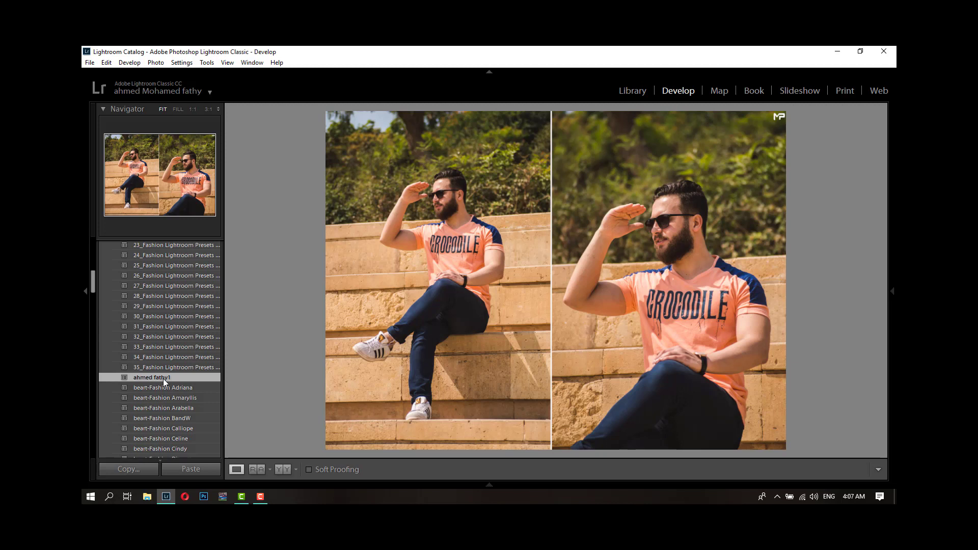
Step: Try 29_Fashion Lightroom Presets, then switch to 31_Fashion Lightroom Presets Vol. 2
click(169, 308)
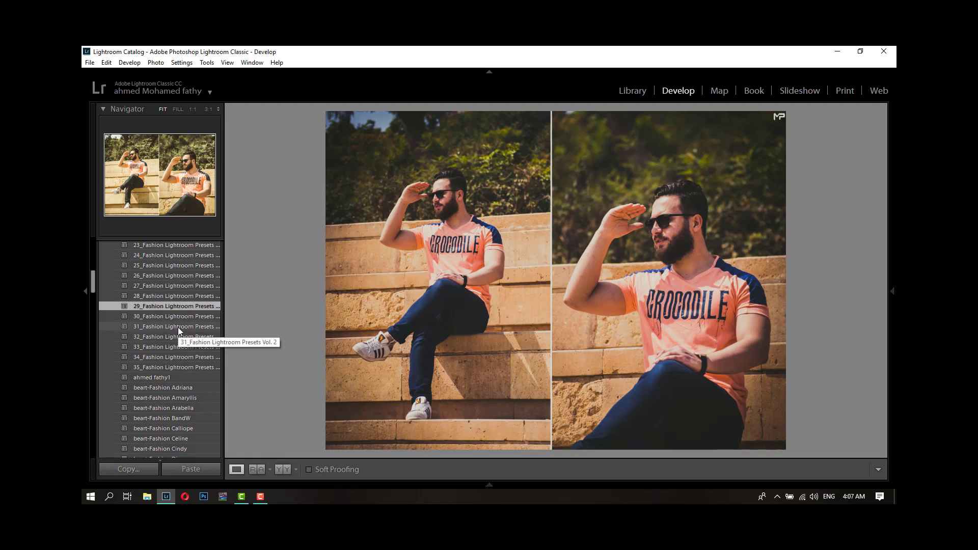
click(178, 328)
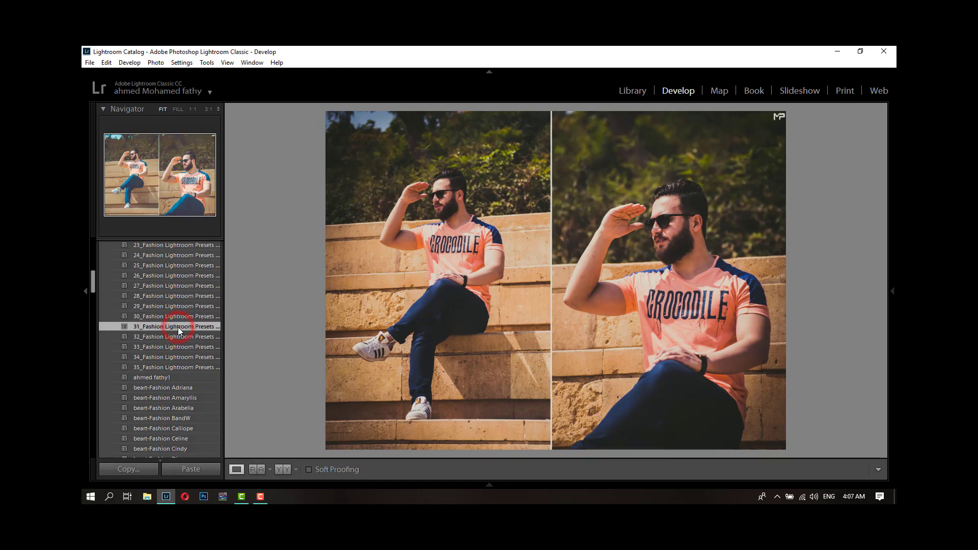